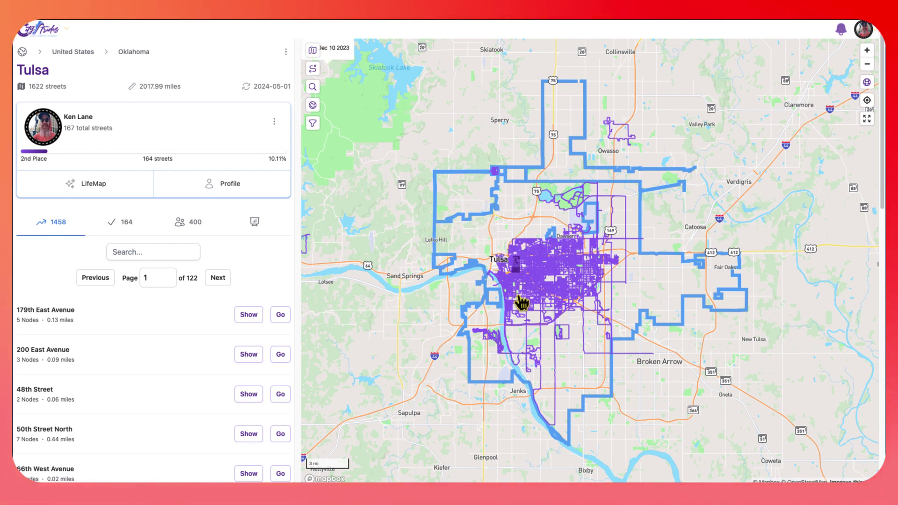
Examine the recorded activity tracks across Tulsa, from the city-wide view in to the midtown and downtown street grid
click(868, 51)
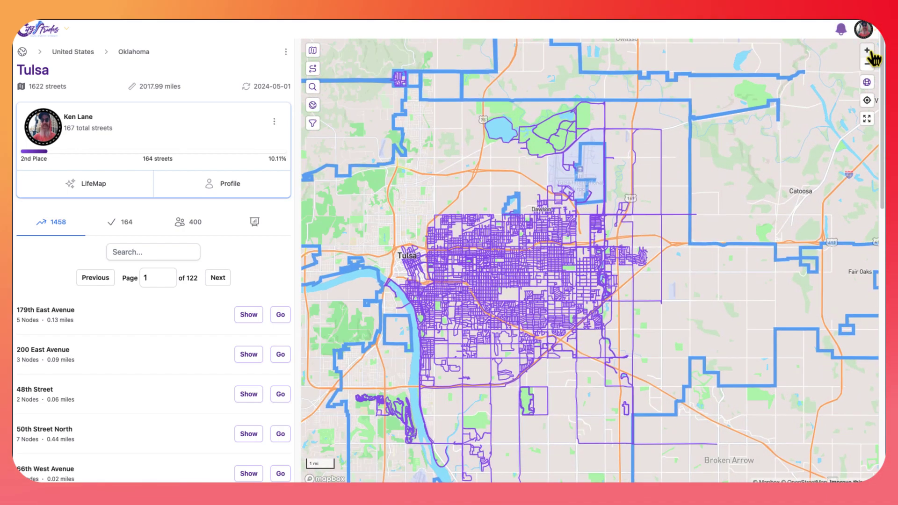
drag(658, 311, 727, 302)
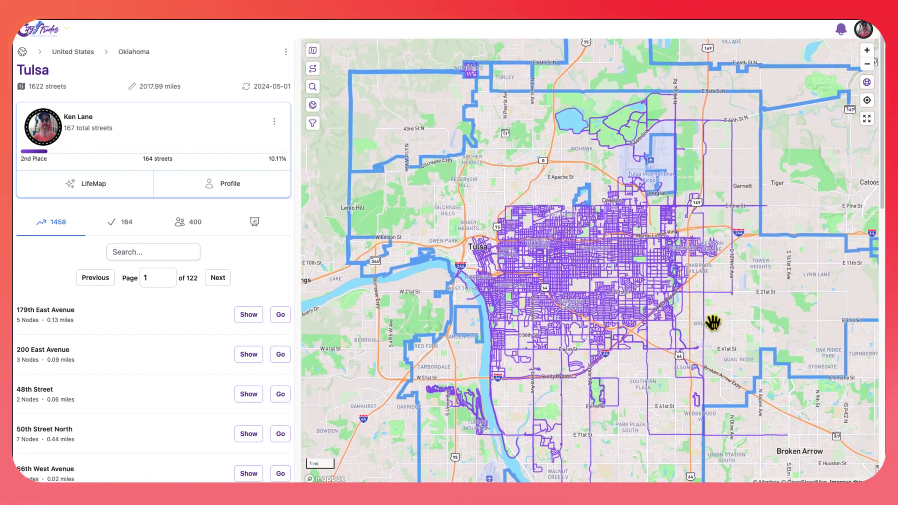
click(867, 51)
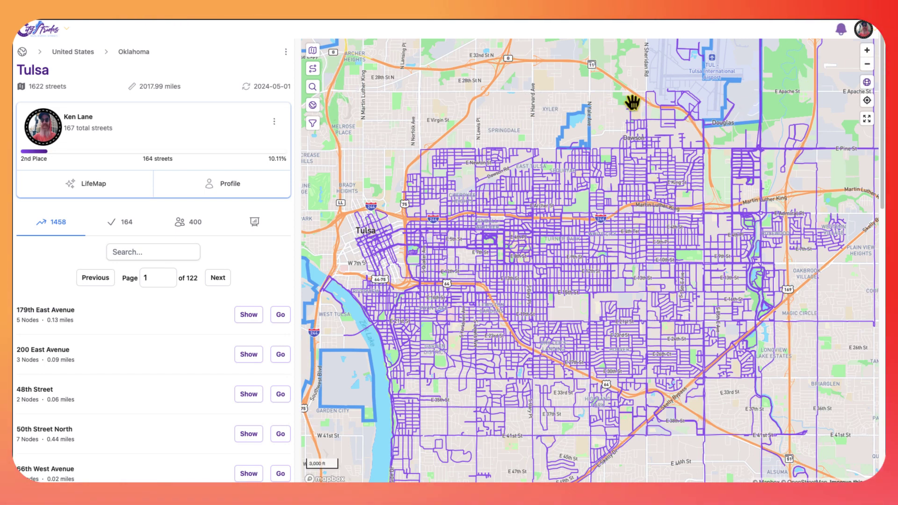
drag(609, 138, 591, 201)
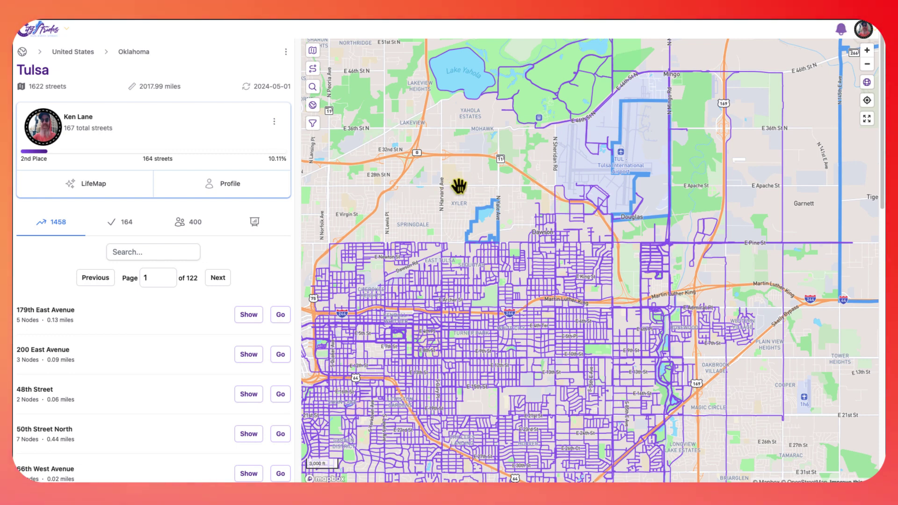
drag(459, 194, 571, 99)
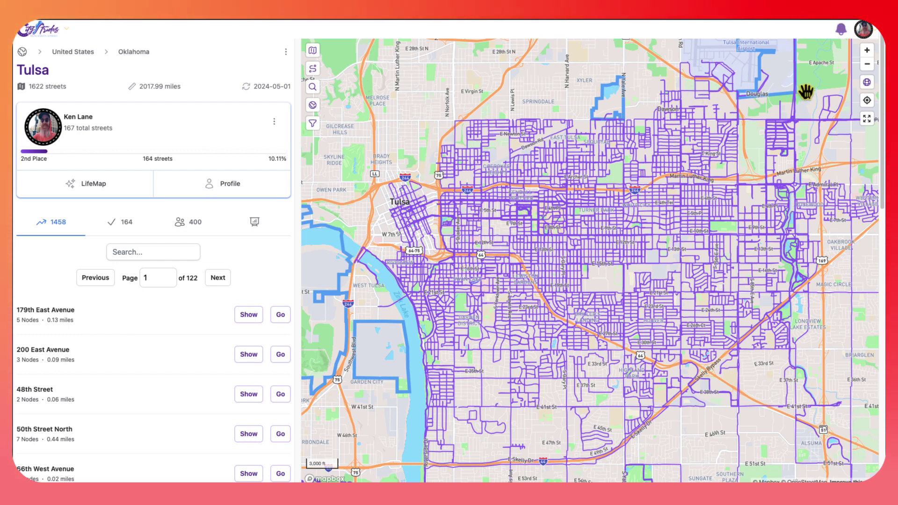
click(867, 51)
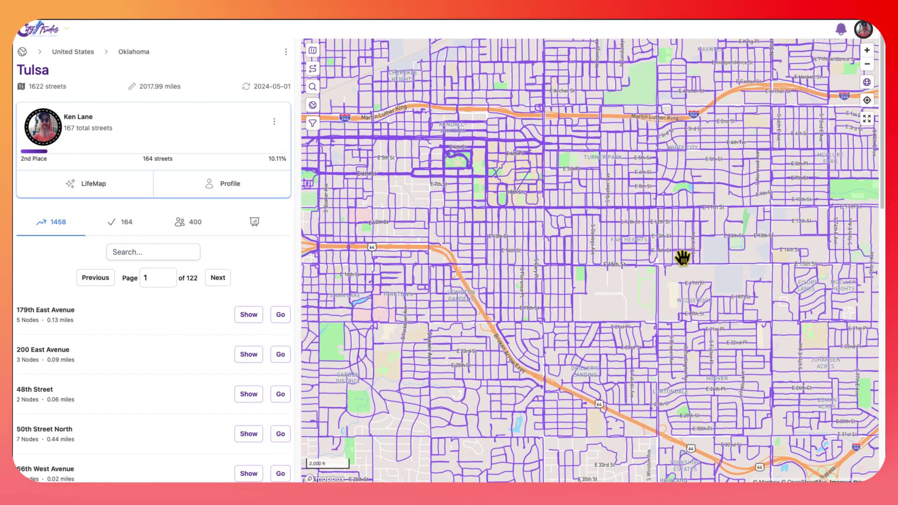
drag(415, 200, 591, 208)
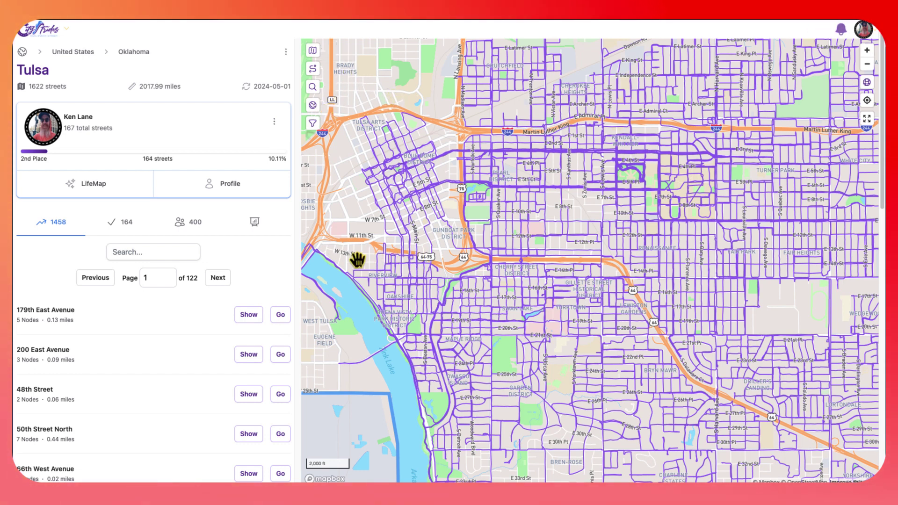
drag(357, 260, 422, 247)
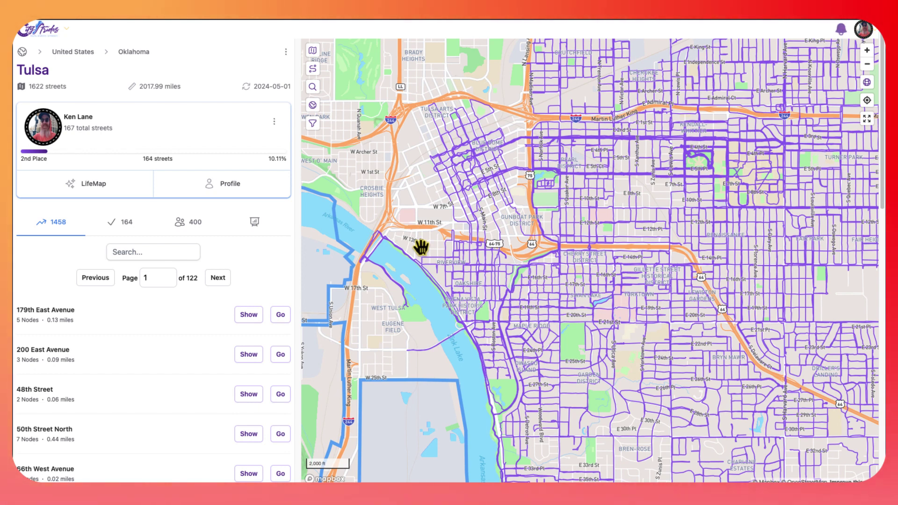
Examine the tracks around downtown, the Arkansas River and West Tulsa, along with the nearby municipal boundary
click(867, 51)
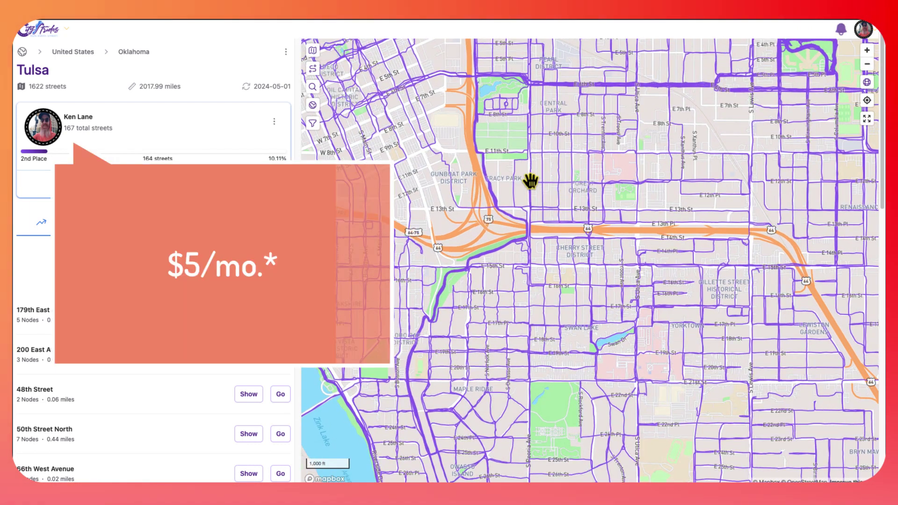
drag(460, 228, 594, 235)
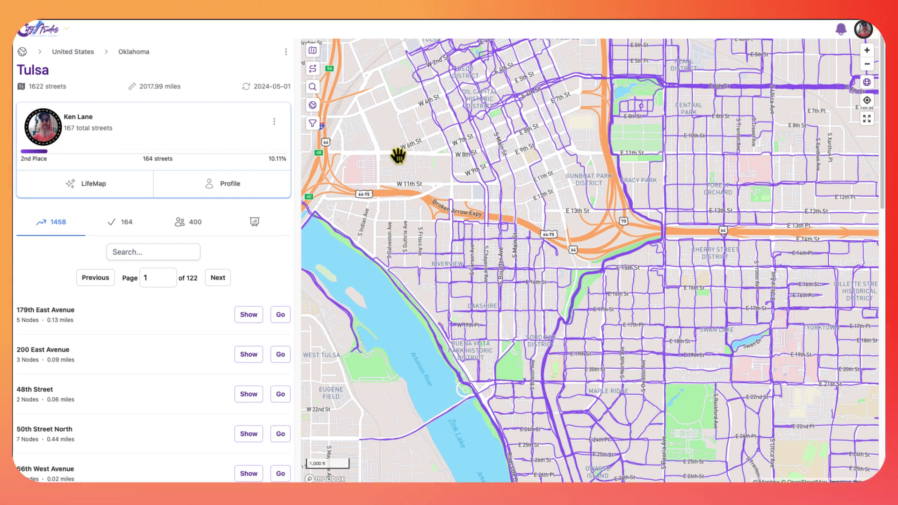
drag(398, 156, 481, 174)
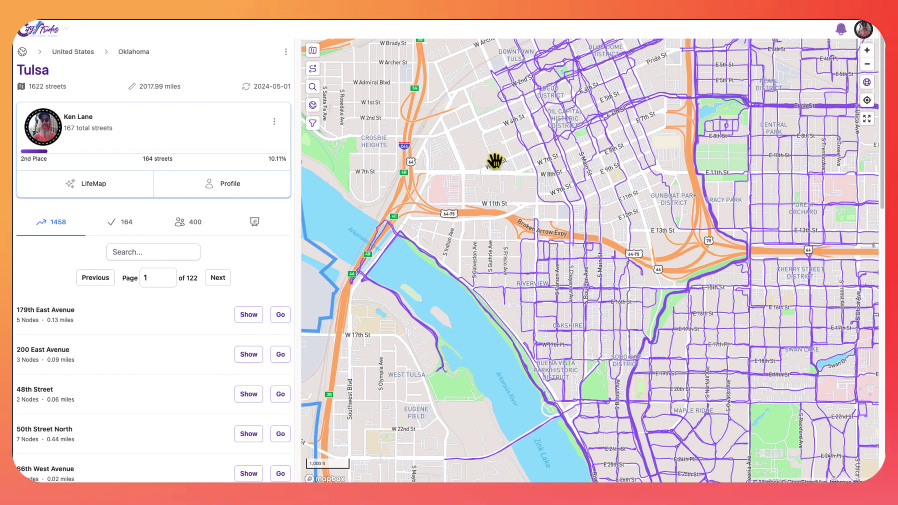
drag(494, 161, 500, 123)
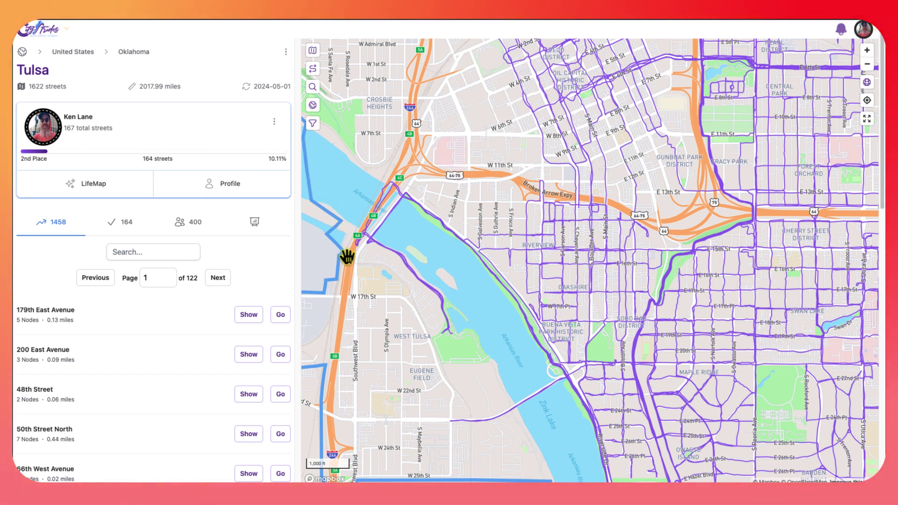
drag(381, 295, 421, 261)
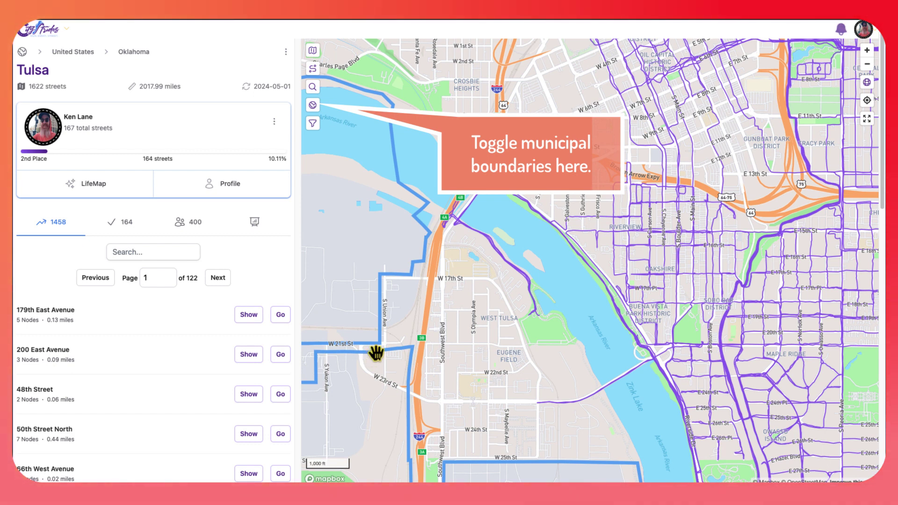
drag(482, 364, 511, 332)
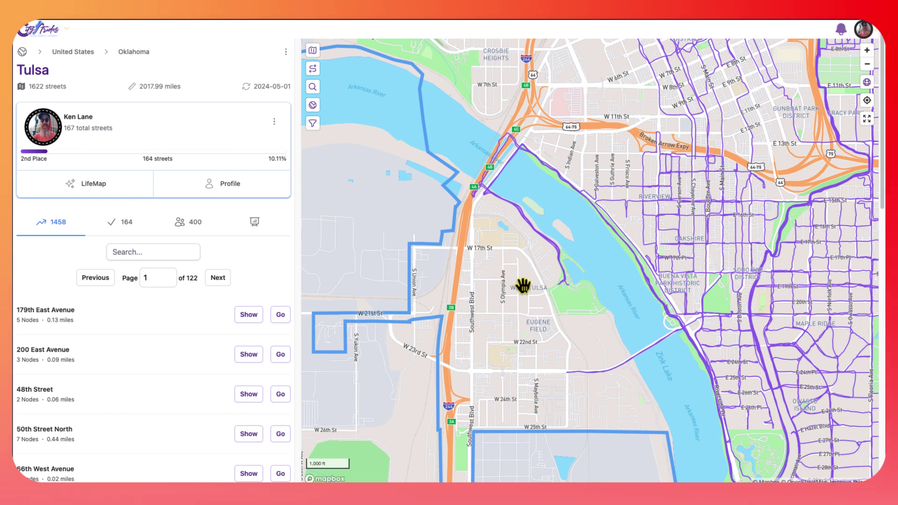
drag(522, 285, 477, 342)
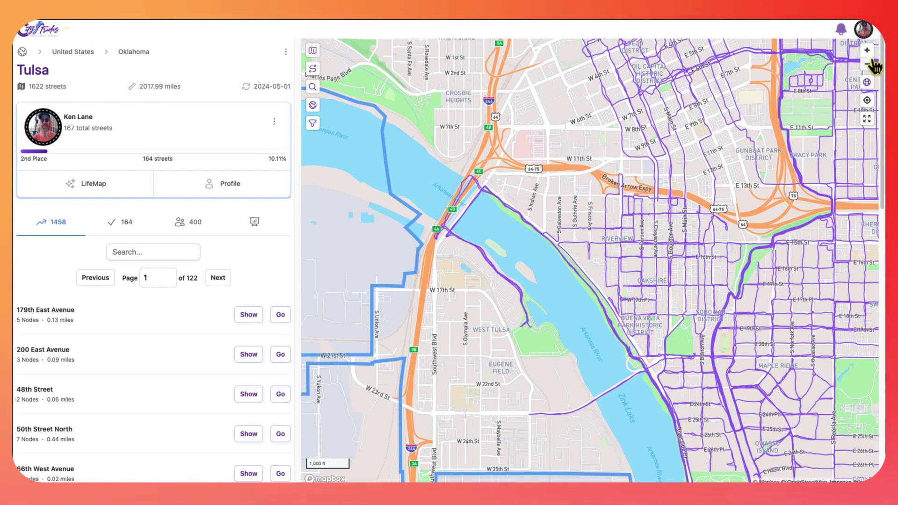
Inspect the tracks street by street south of downtown, between Riverside Drive and S Madison Avenue around 15th Street
click(867, 50)
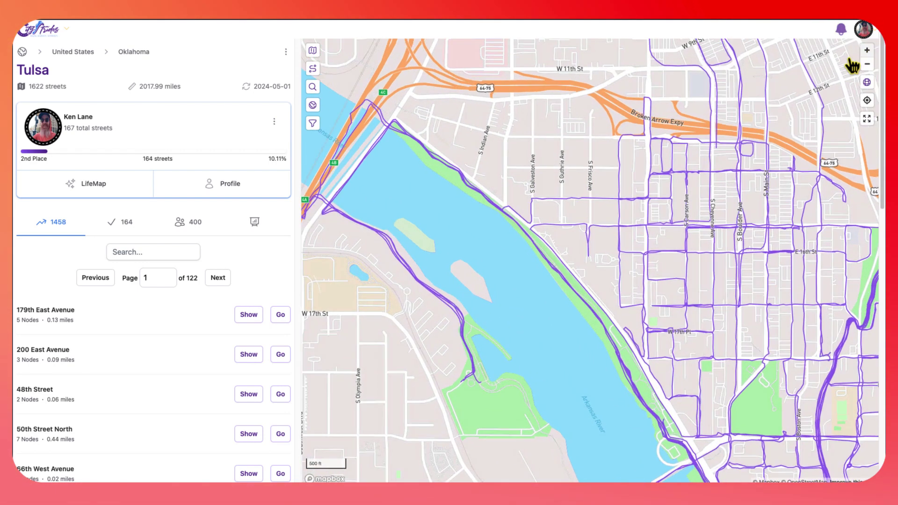
drag(596, 173, 526, 286)
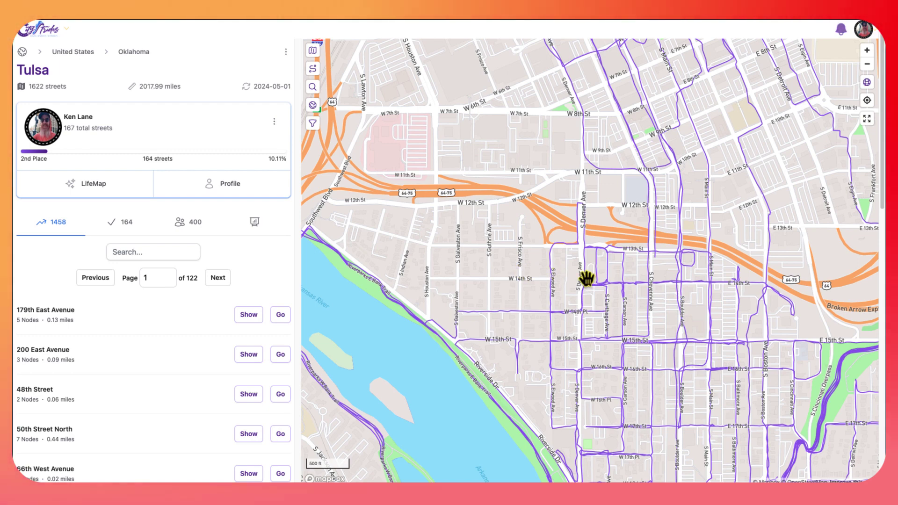
drag(537, 301, 393, 210)
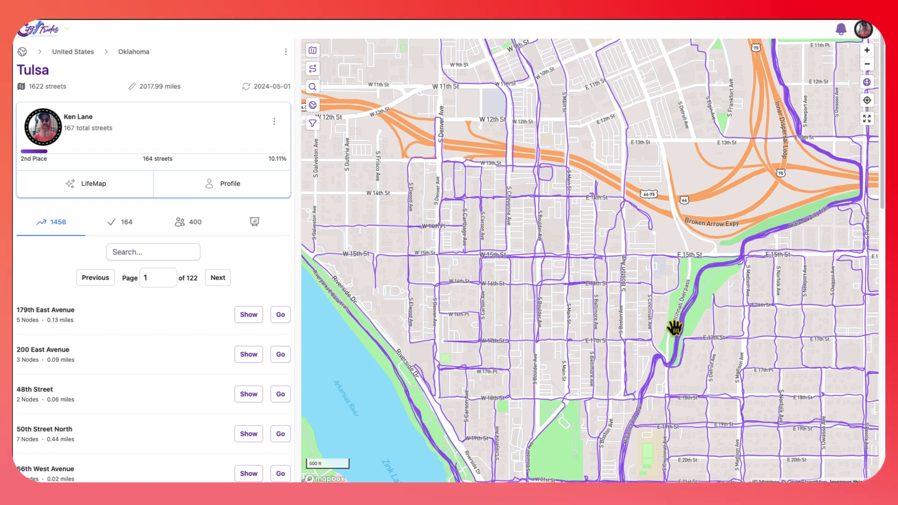
click(866, 50)
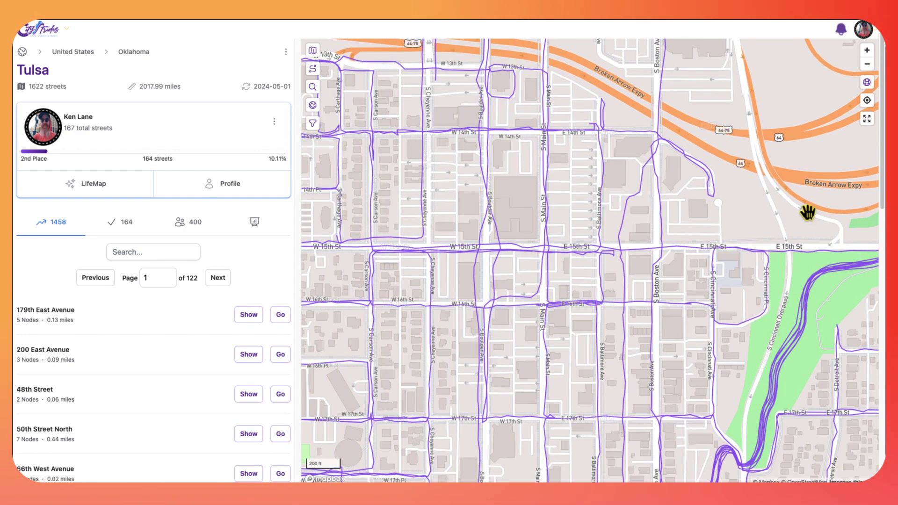
drag(719, 172, 585, 126)
mouse_move(603, 228)
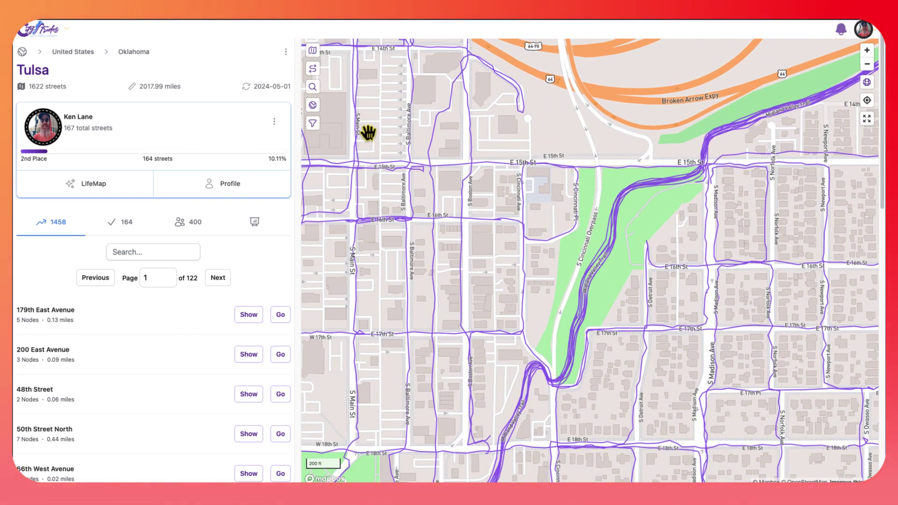
Search for incomplete nodes in the street-level area around E 15th Street and clear the node search
click(317, 93)
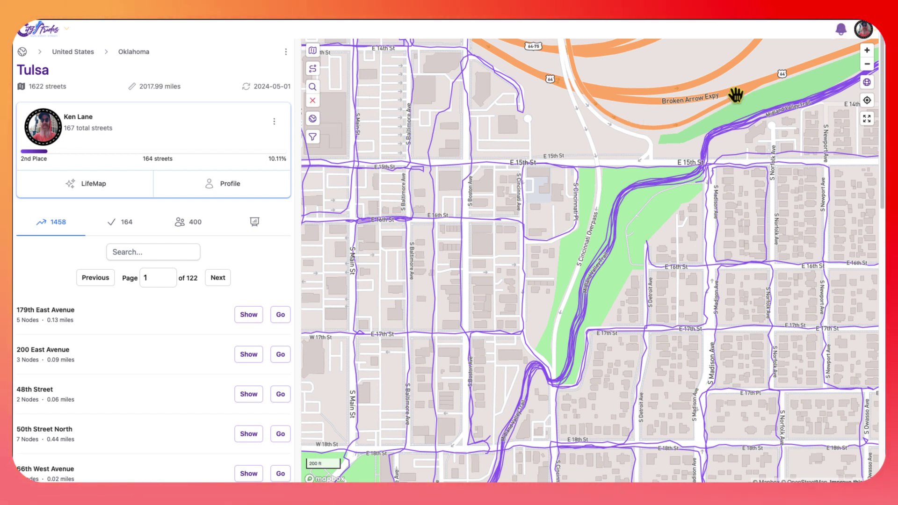
click(312, 103)
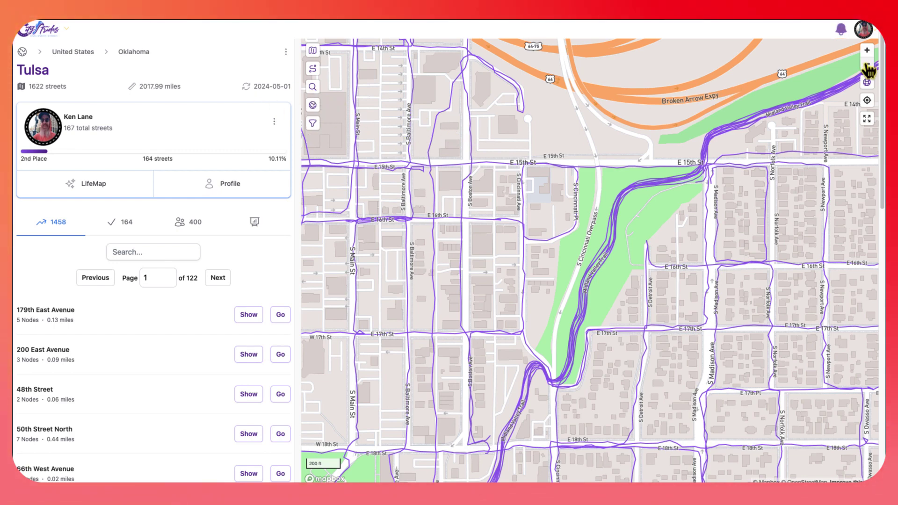
Search for incomplete nodes in the wider area around the Broken Arrow Expressway and the streets just south of downtown
click(867, 65)
drag(641, 144, 625, 253)
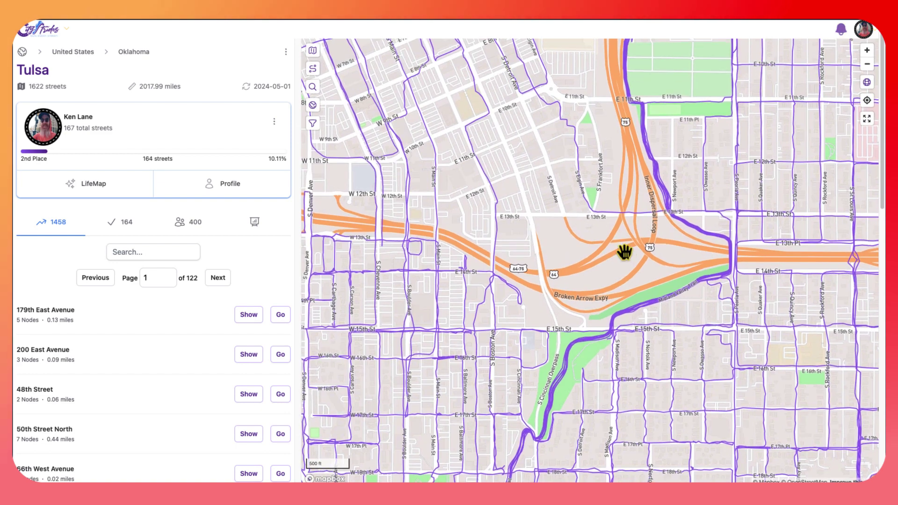
click(313, 88)
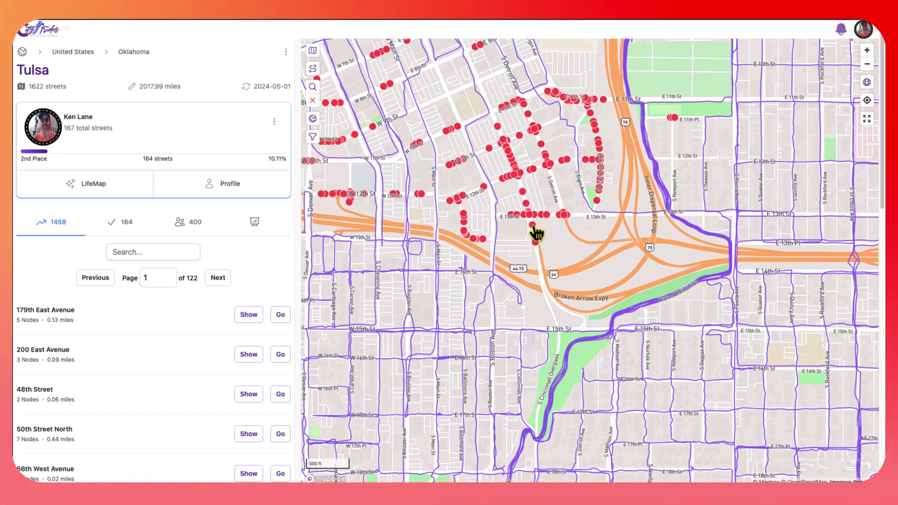
drag(477, 217, 523, 215)
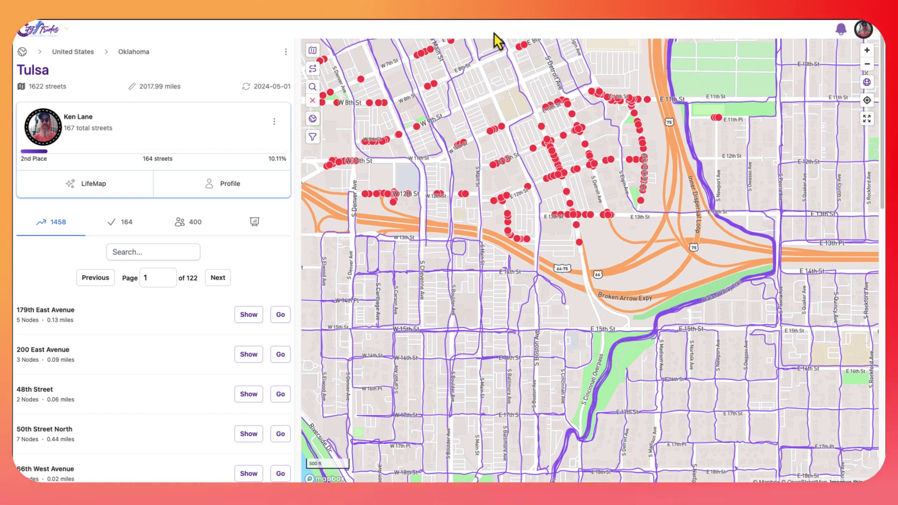
click(866, 63)
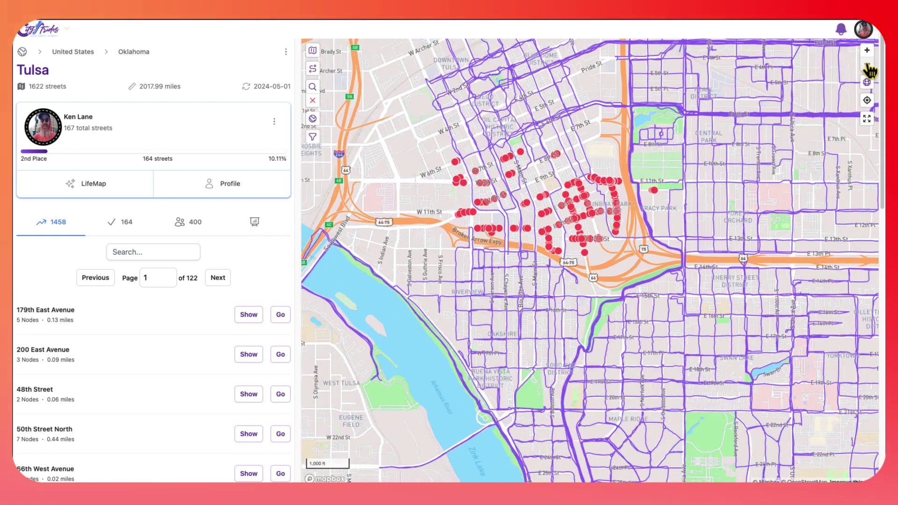
Clear the node markers and search again for incomplete nodes across downtown and West Tulsa
click(310, 100)
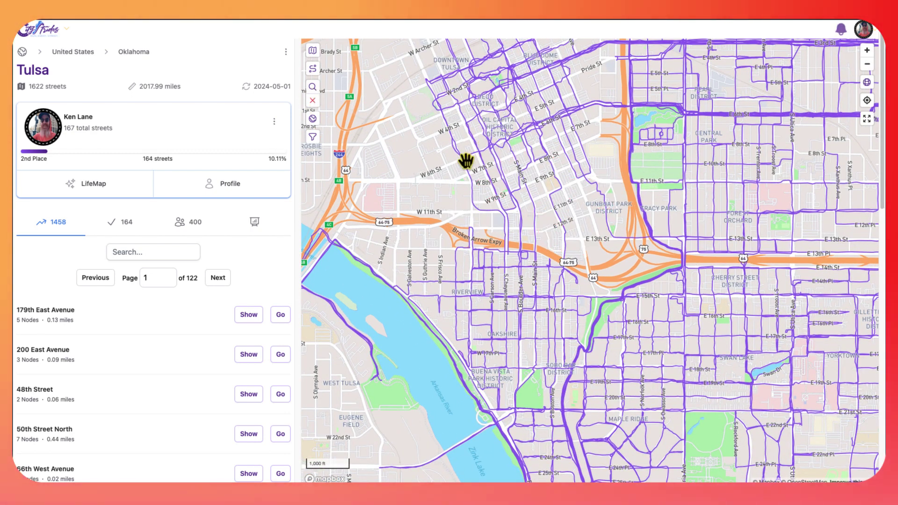
click(313, 88)
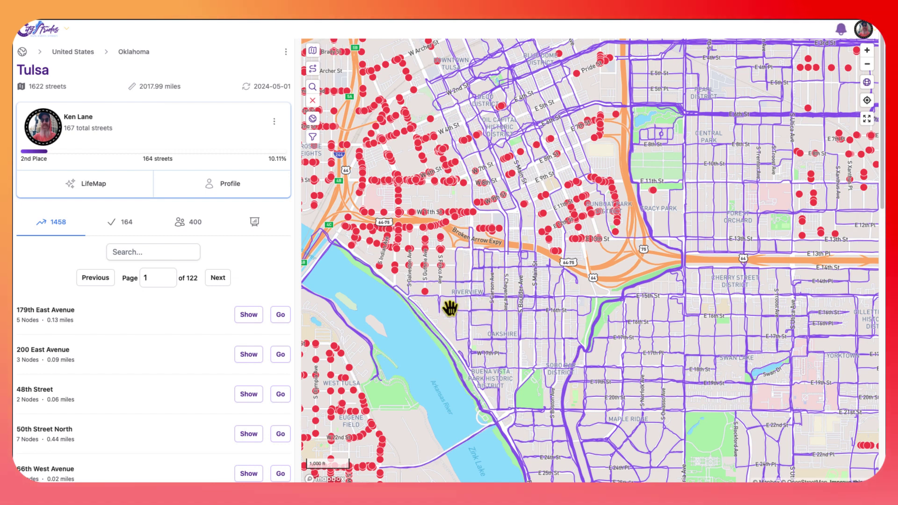
drag(479, 339, 529, 331)
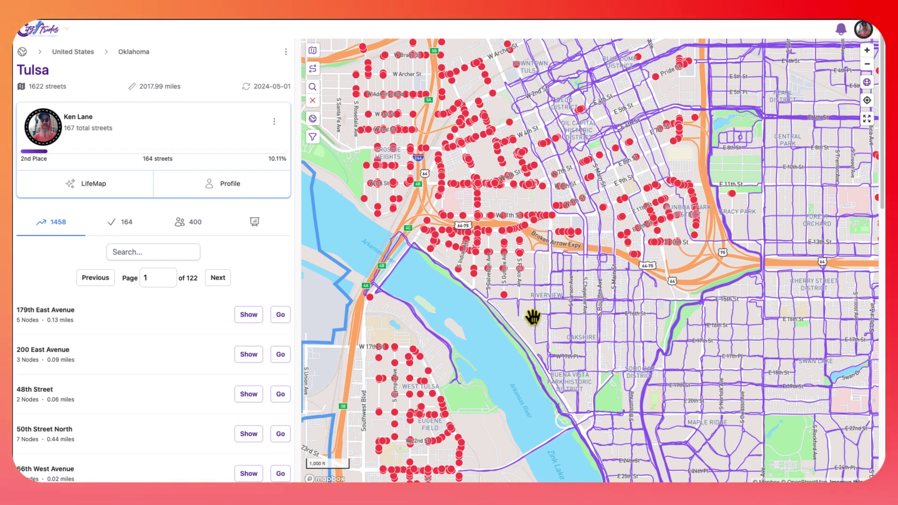
Check the date of the track running along S Galveston Avenue near Riverside Drive and deselect it
click(866, 50)
drag(437, 263, 548, 235)
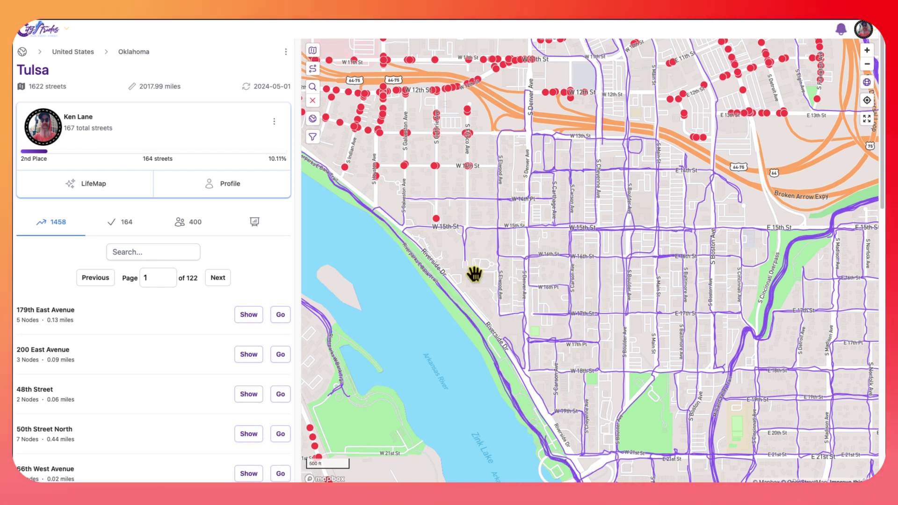
click(406, 217)
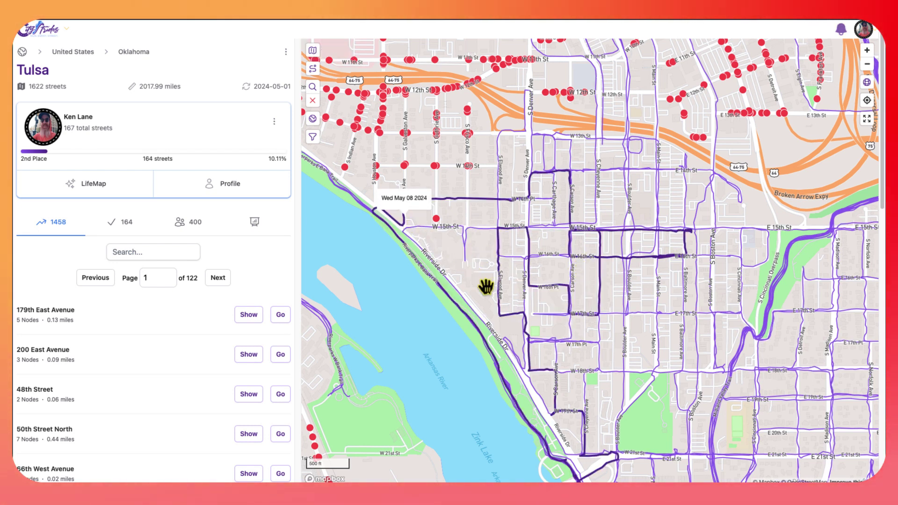
click(486, 287)
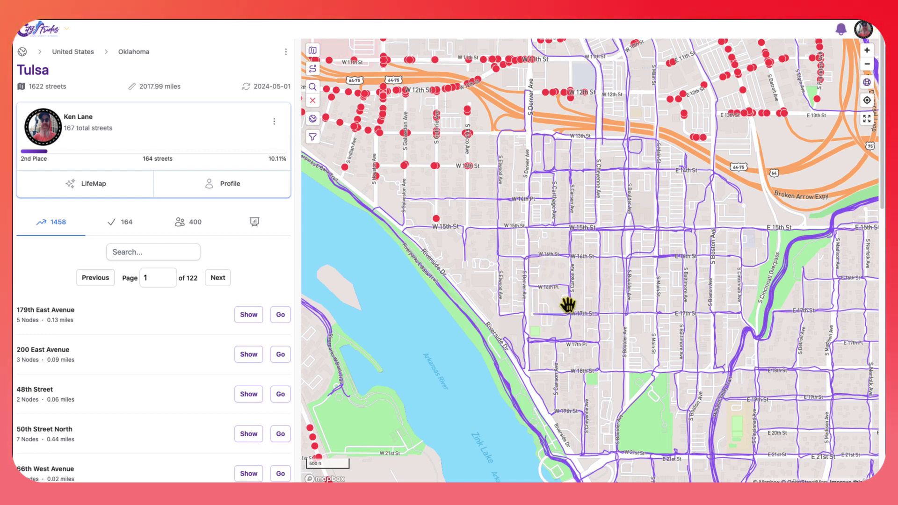
Inspect the incomplete nodes along W 13th and W 14th Streets between S Galveston and S Frisco Avenues up close
drag(463, 192, 585, 249)
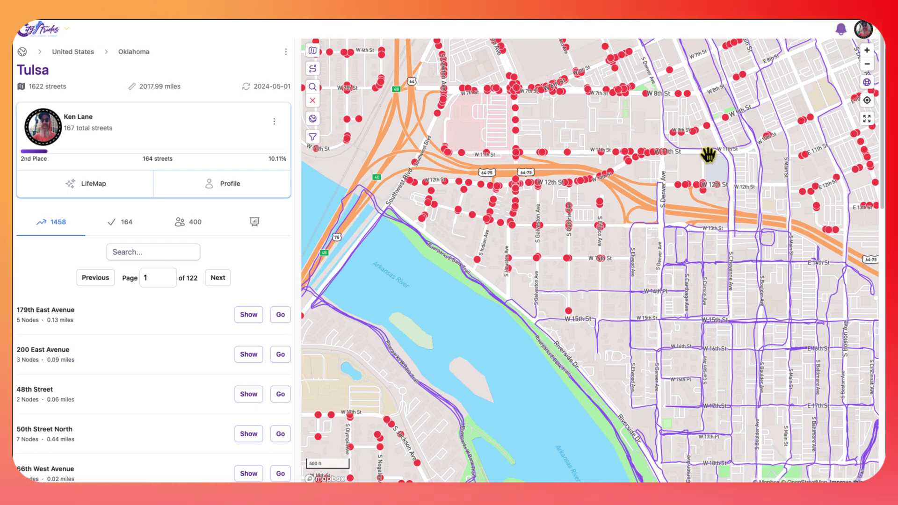
scroll(696, 220, up, 3)
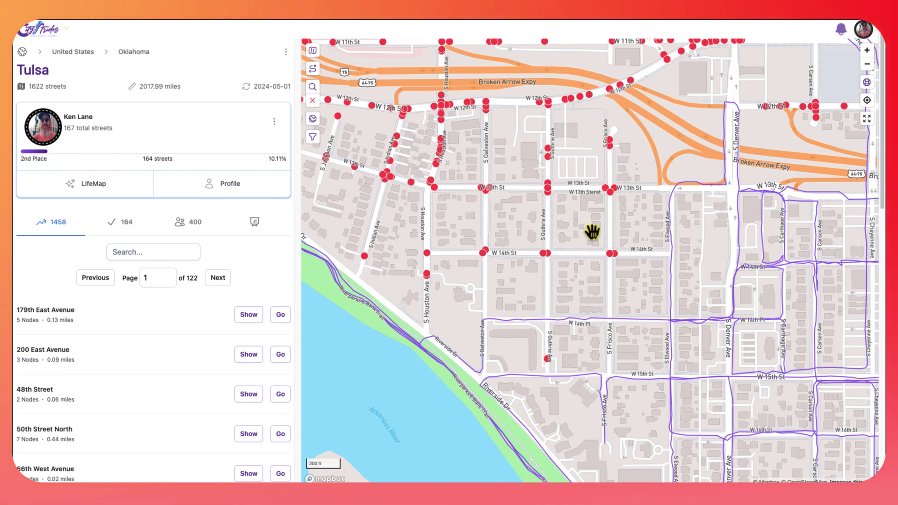
click(866, 50)
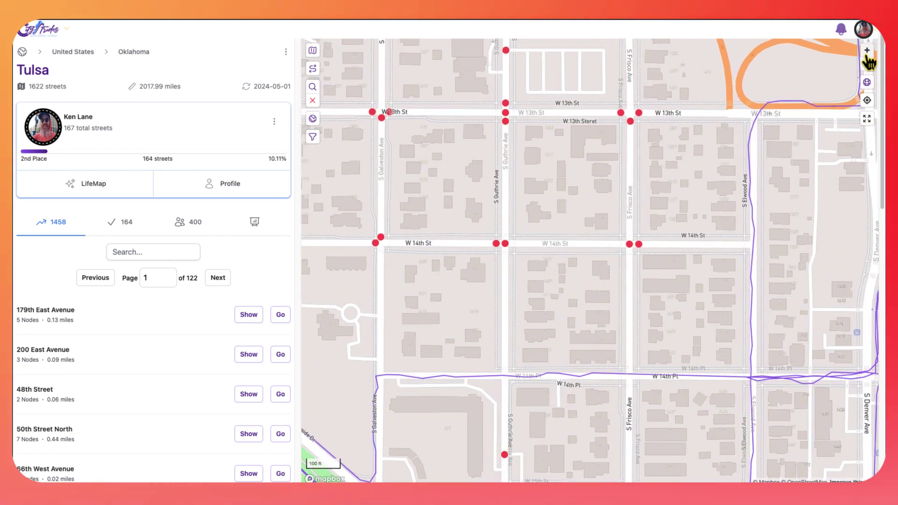
Switch the map to satellite imagery and examine the incomplete nodes along W 12th and W 13th Streets near S Galveston and S Guthrie Avenues
click(867, 64)
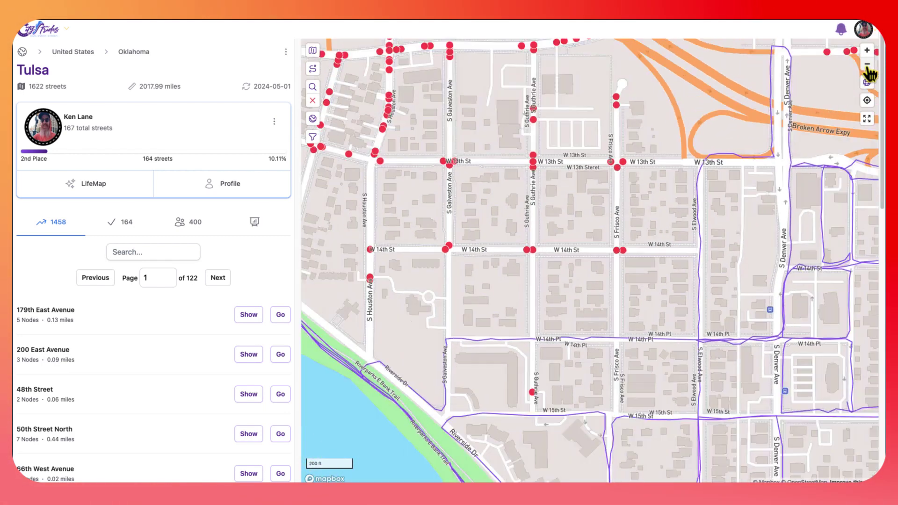
drag(586, 167, 612, 215)
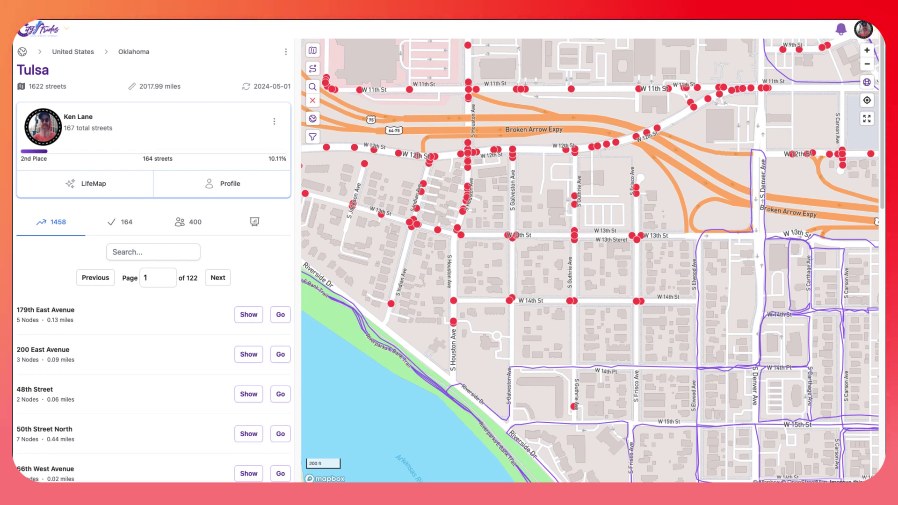
drag(619, 211, 689, 226)
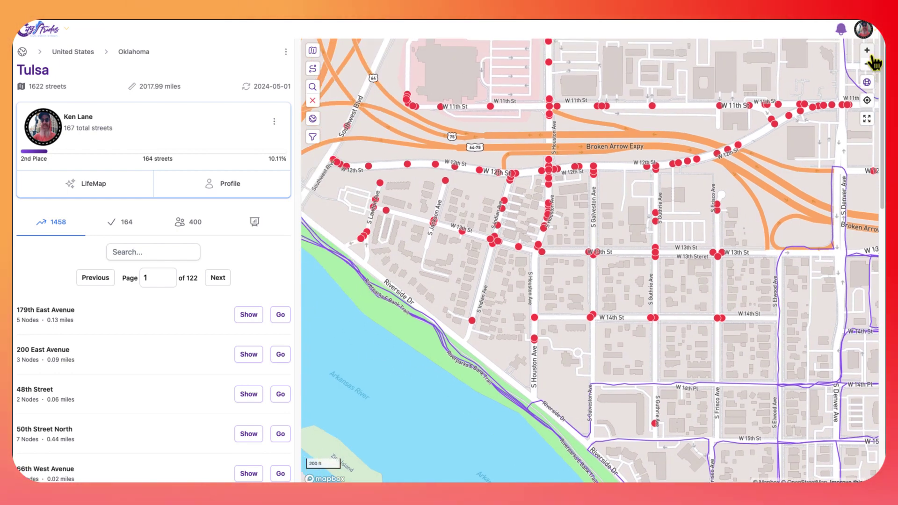
click(867, 84)
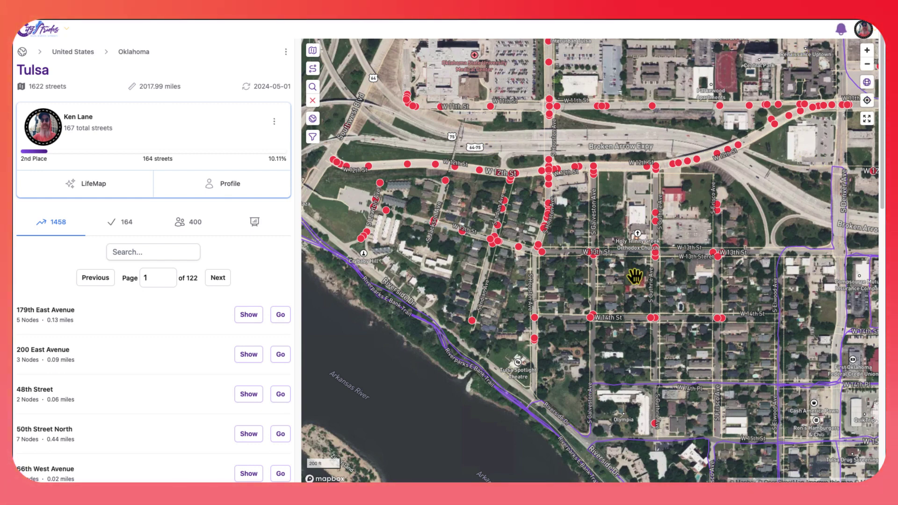
click(867, 51)
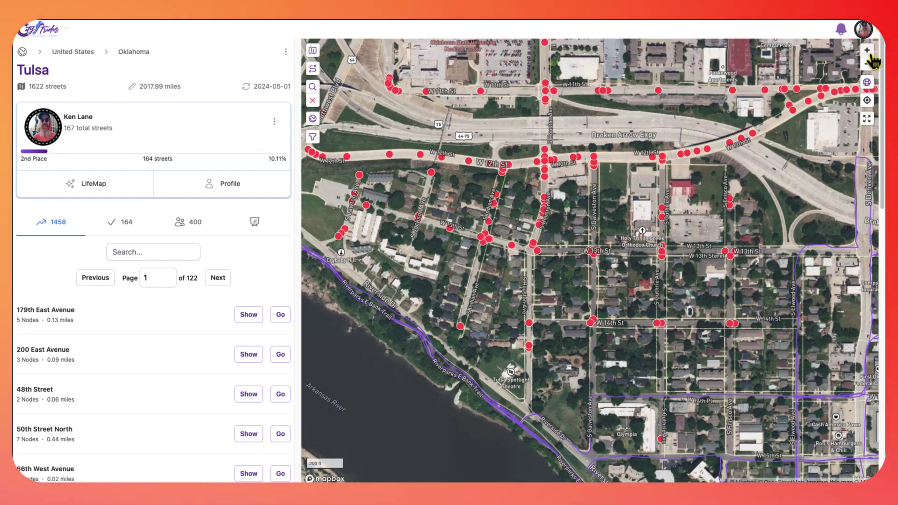
click(868, 51)
click(867, 52)
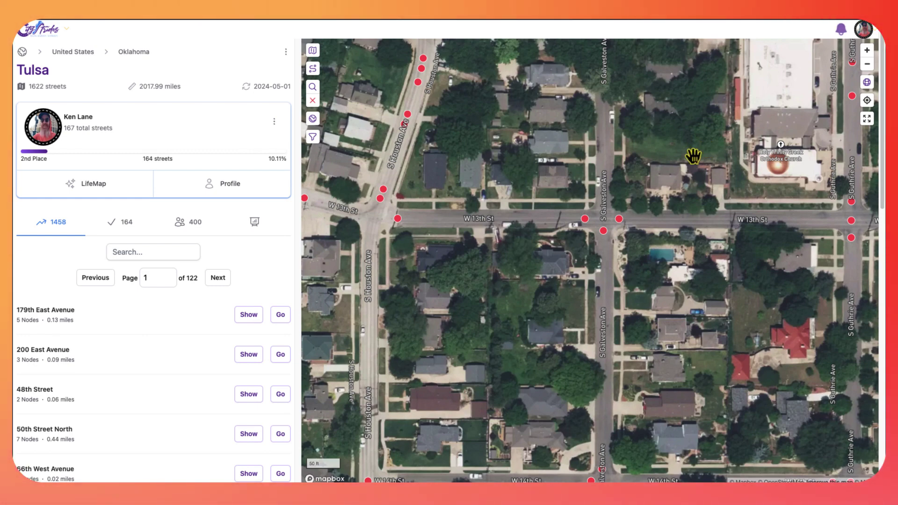
drag(696, 148, 605, 235)
drag(605, 171, 570, 235)
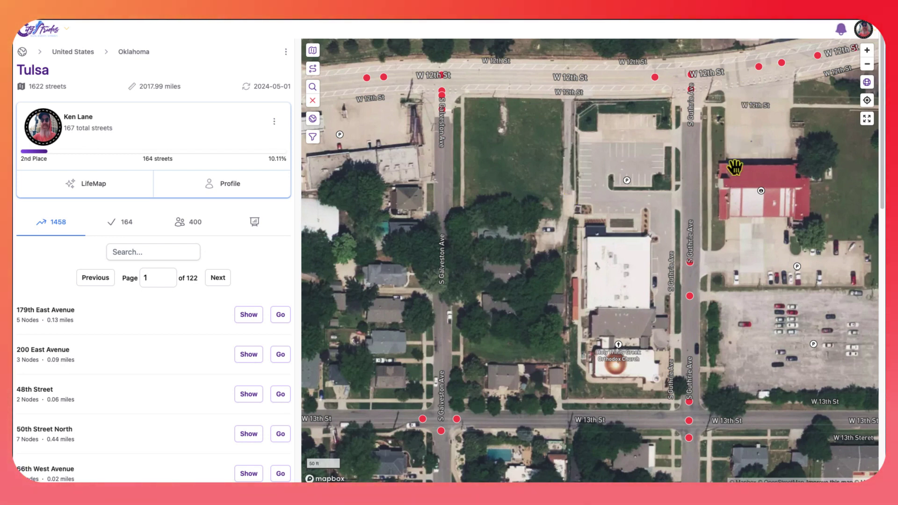
Compare the street map with the satellite imagery for the blocks between S Galveston and S Guthrie Avenues around W 12th Street
click(866, 64)
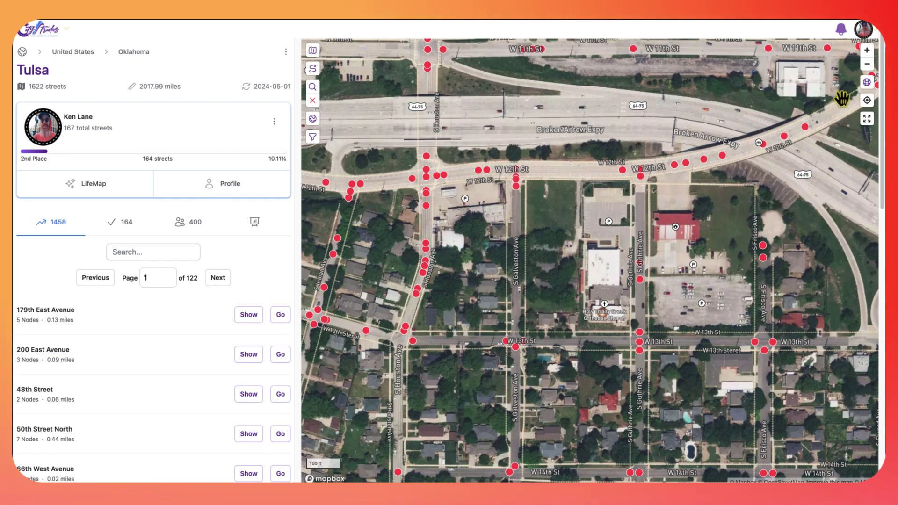
click(866, 50)
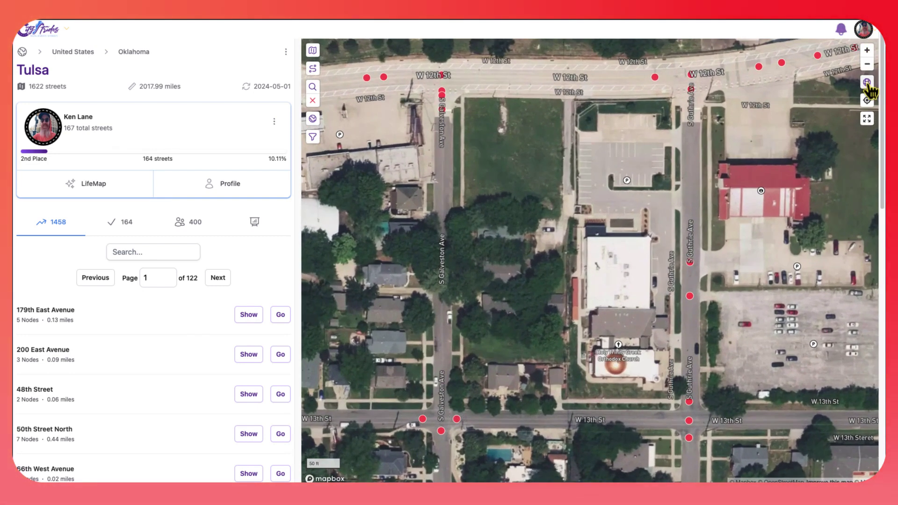
click(866, 83)
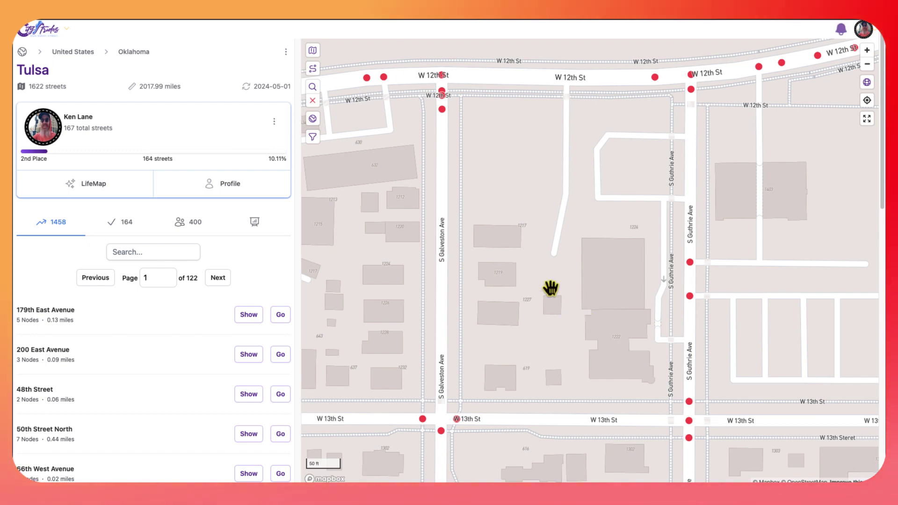
click(866, 83)
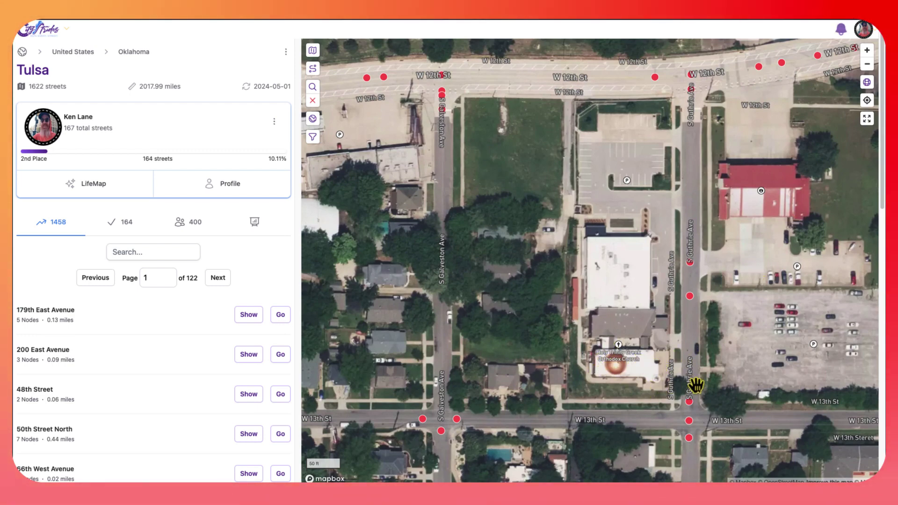
drag(683, 303, 686, 353)
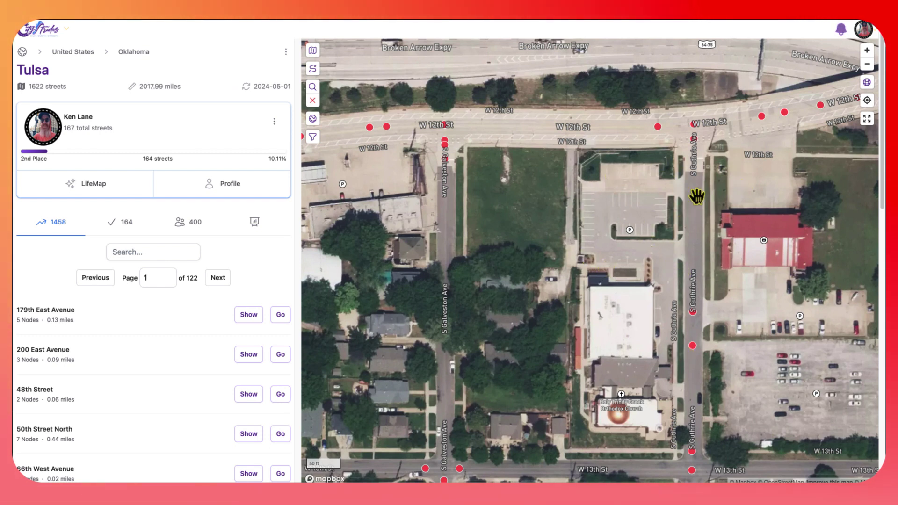
drag(644, 219, 543, 234)
Examine satellite imagery of the wider area between Riverside Drive and the Broken Arrow Expressway, including the incomplete nodes up to S Frisco Avenue
click(867, 64)
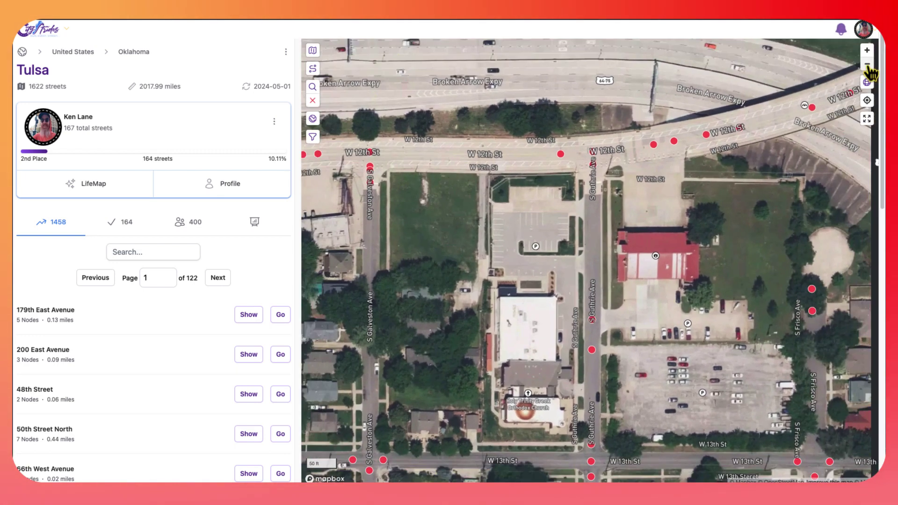
click(866, 64)
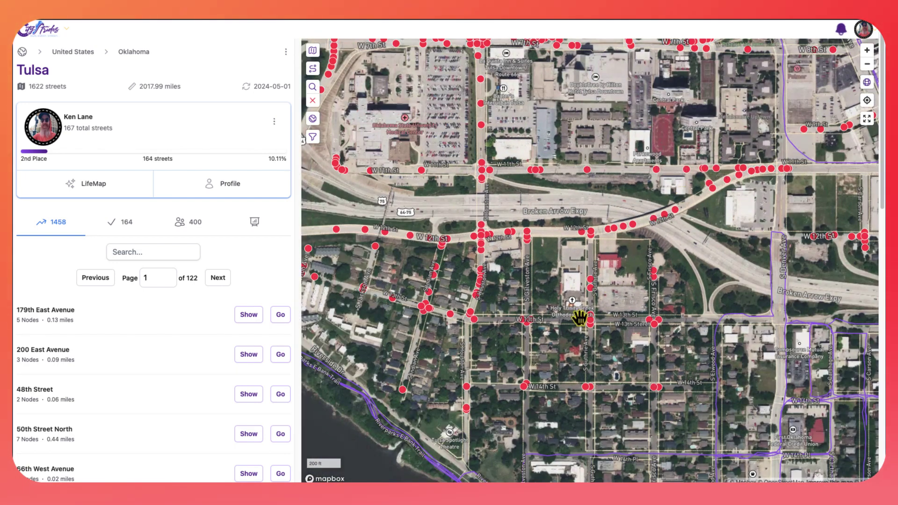
drag(579, 318, 575, 245)
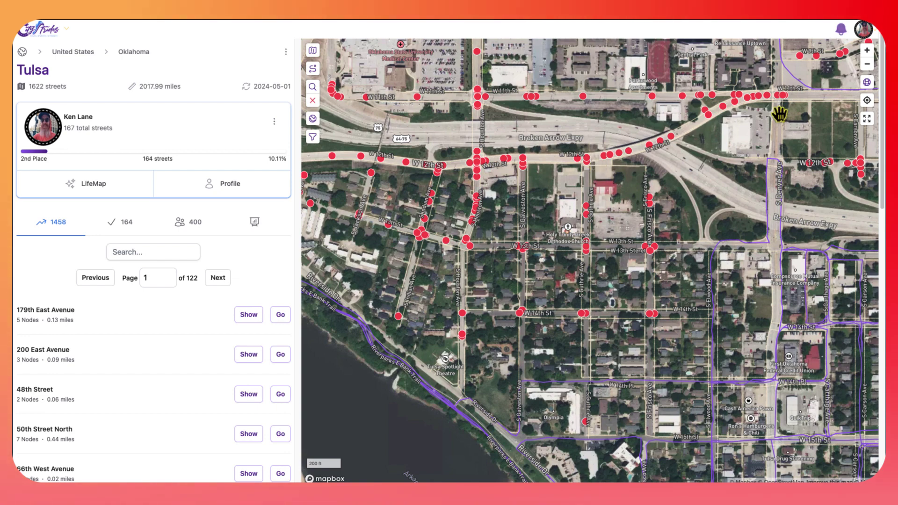
drag(720, 155, 785, 155)
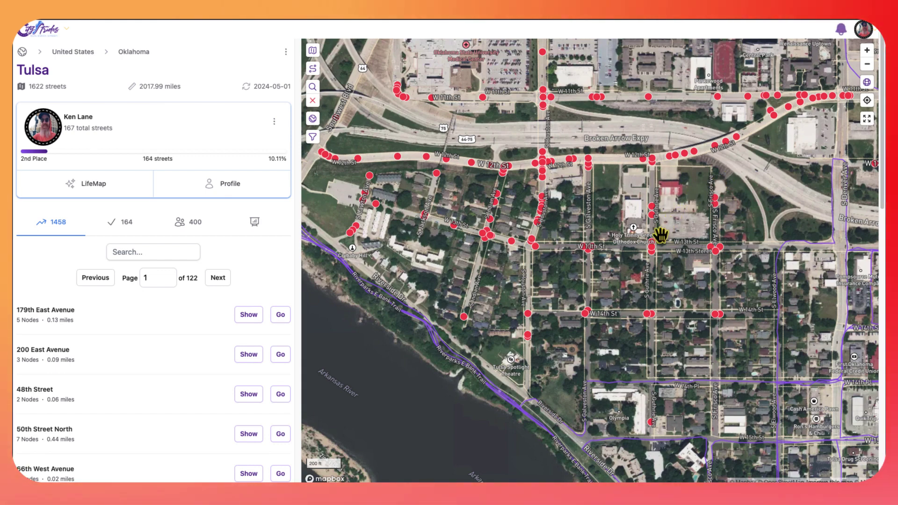
click(868, 51)
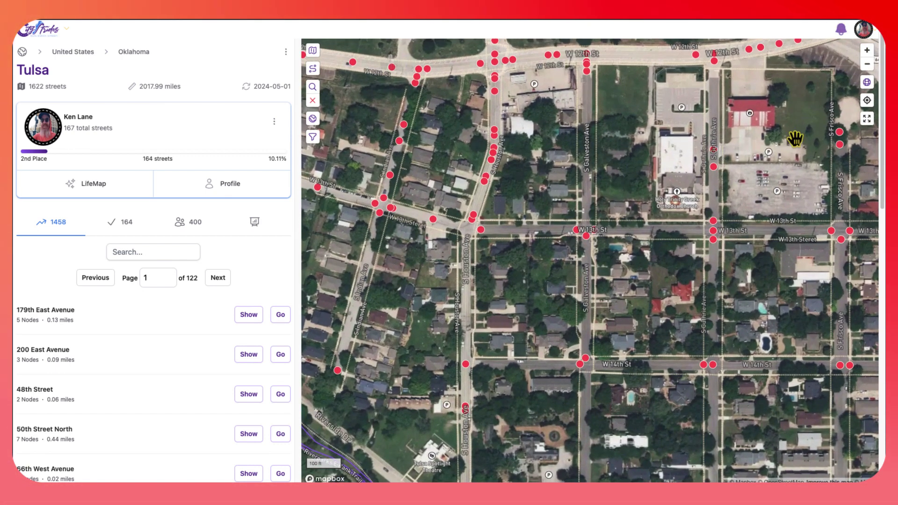
drag(688, 170, 605, 225)
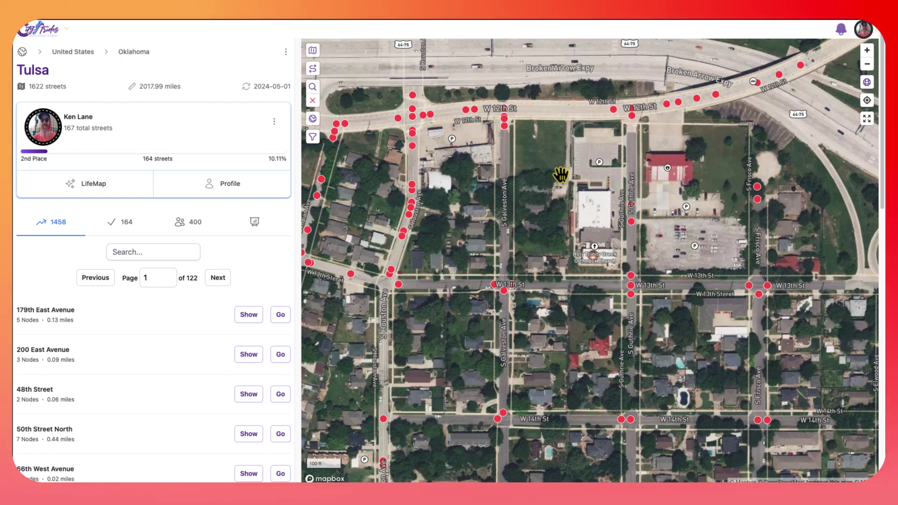
Return the map to the street style and open the route builder over the blocks south of the Broken Arrow Expressway
click(867, 83)
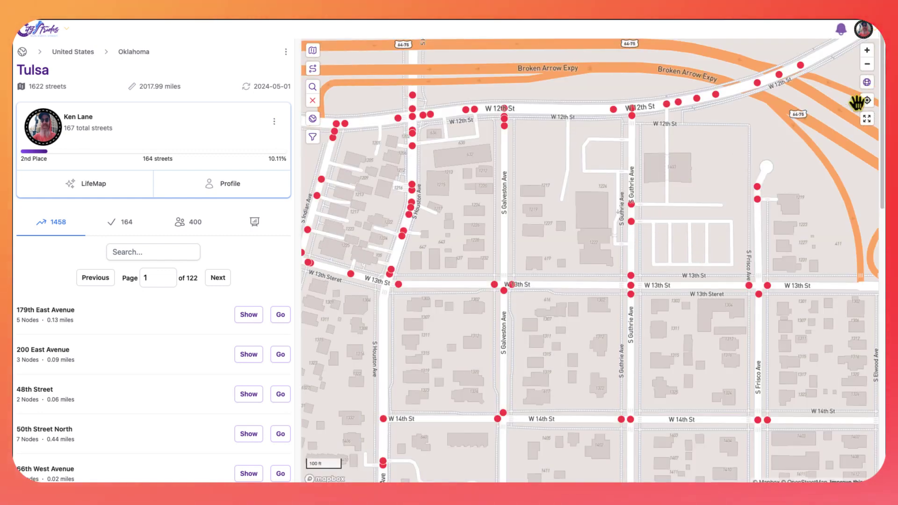
drag(716, 162, 694, 248)
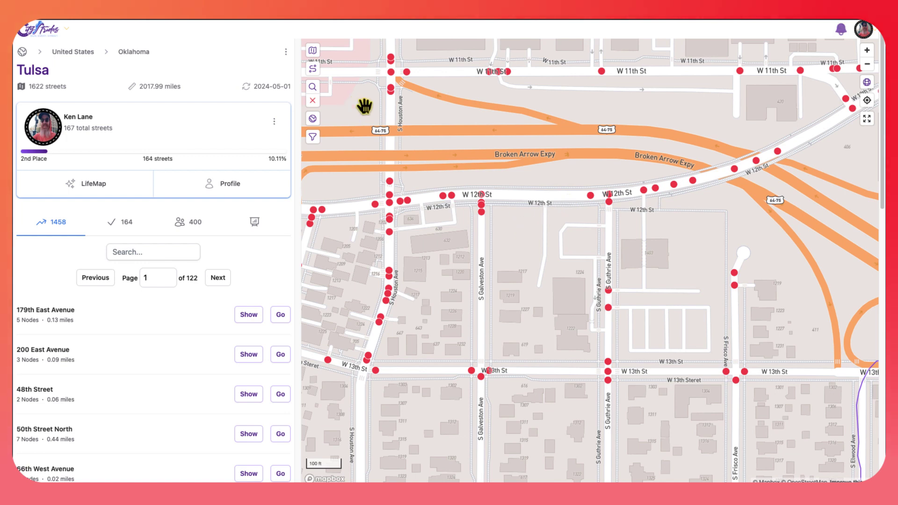
click(313, 68)
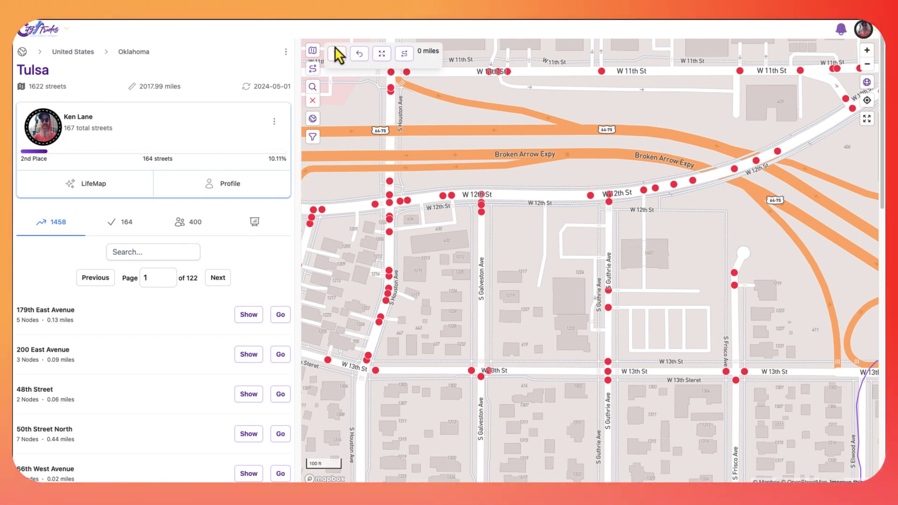
click(384, 55)
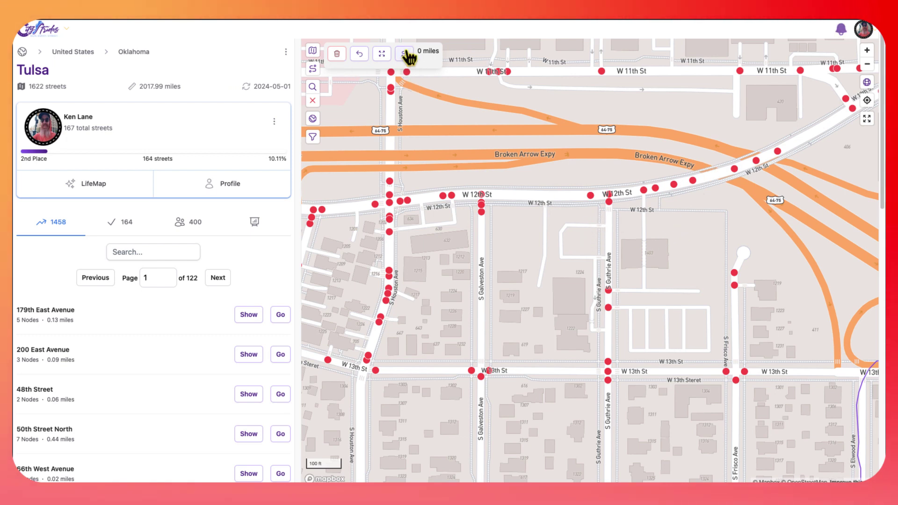
Plot a route from W 12th Street down S Guthrie Avenue, along W 13th Street, up S Frisco Avenue's dead end and back to S Elwood Avenue
click(609, 201)
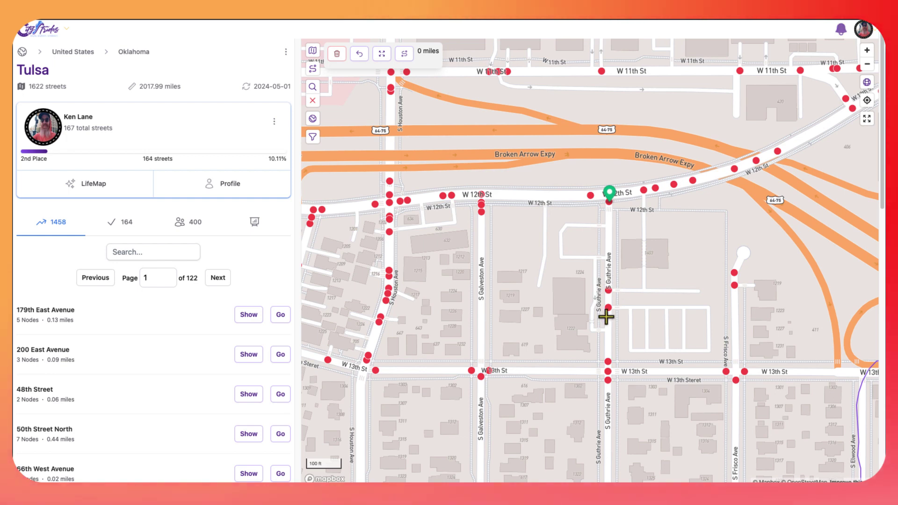
click(609, 352)
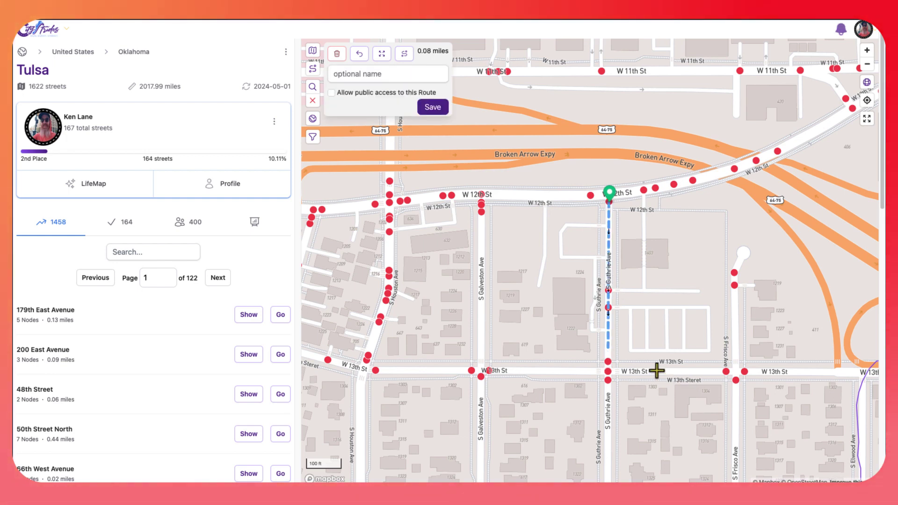
click(696, 370)
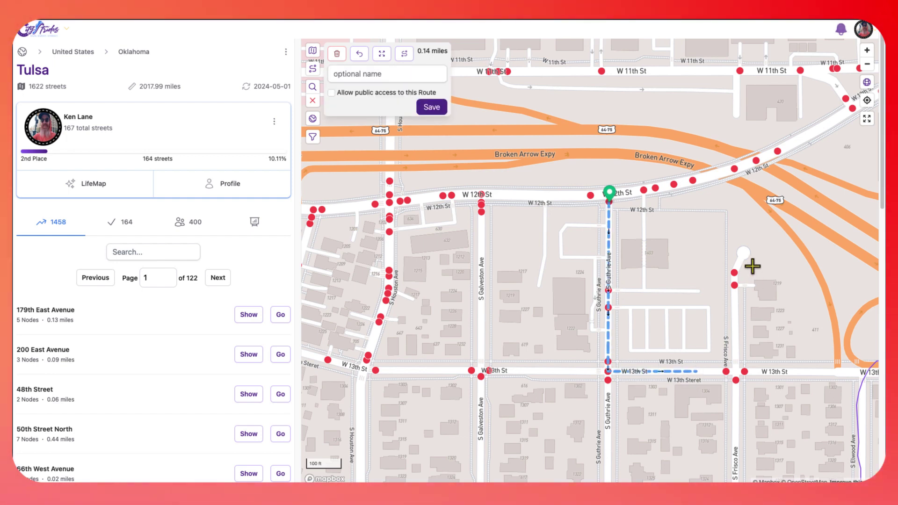
click(746, 252)
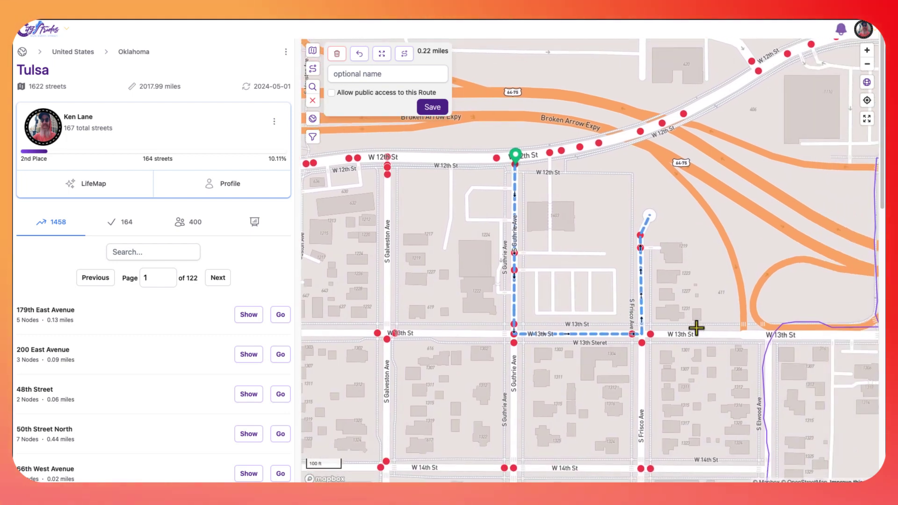
click(770, 335)
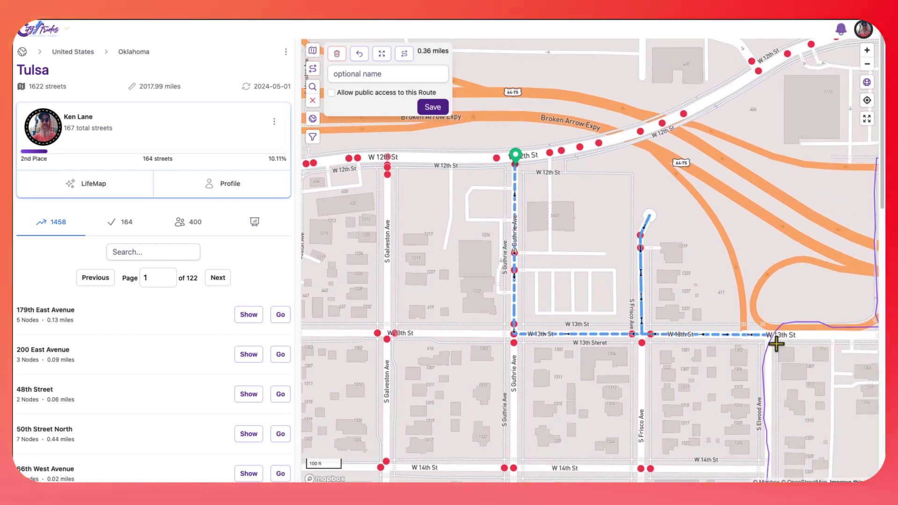
Undo the last route point and extend the route down S Elwood Avenue, along W 14th Street and up S Guthrie Avenue to W 13th Street
click(867, 63)
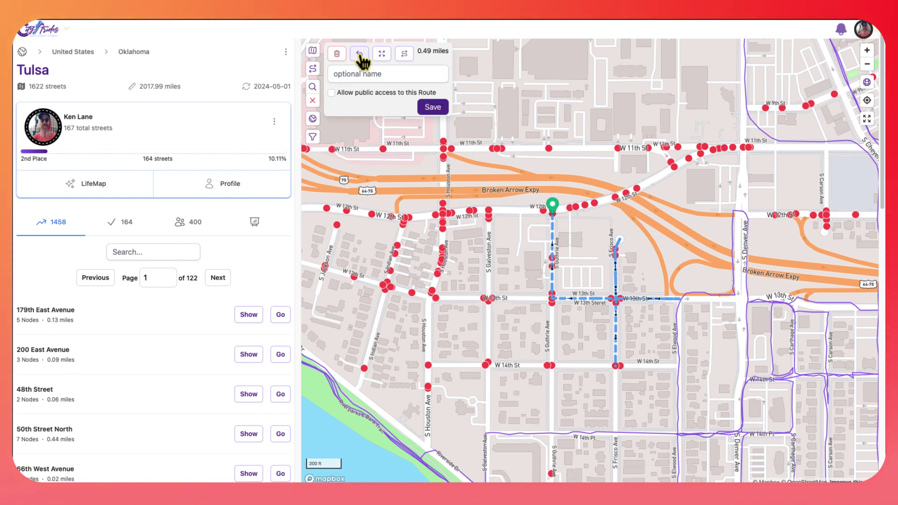
click(360, 55)
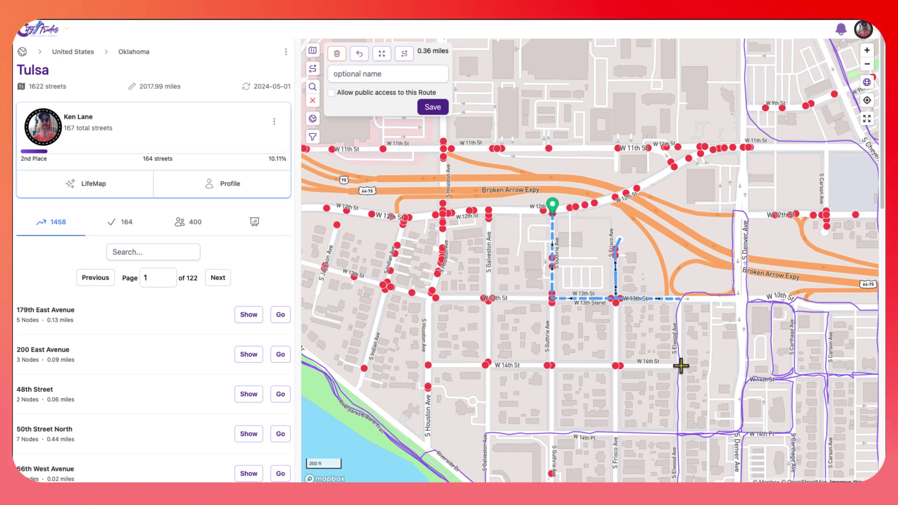
click(616, 364)
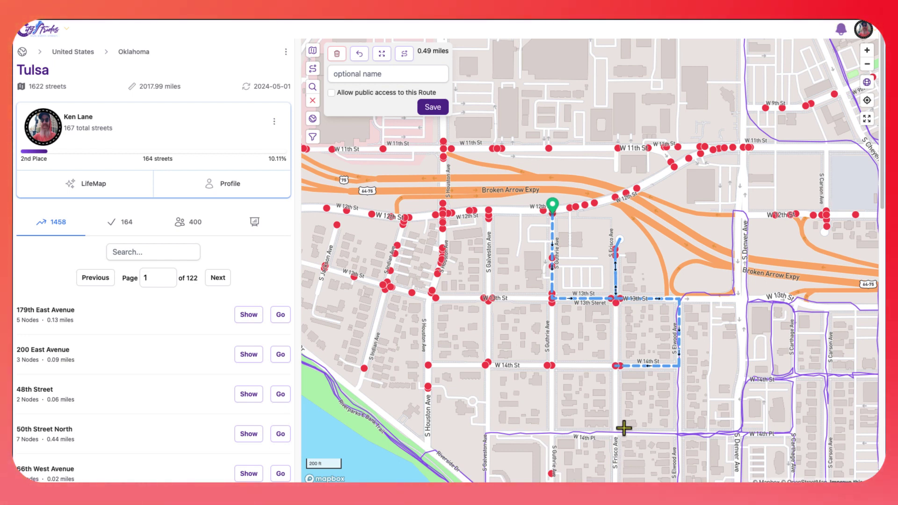
click(550, 370)
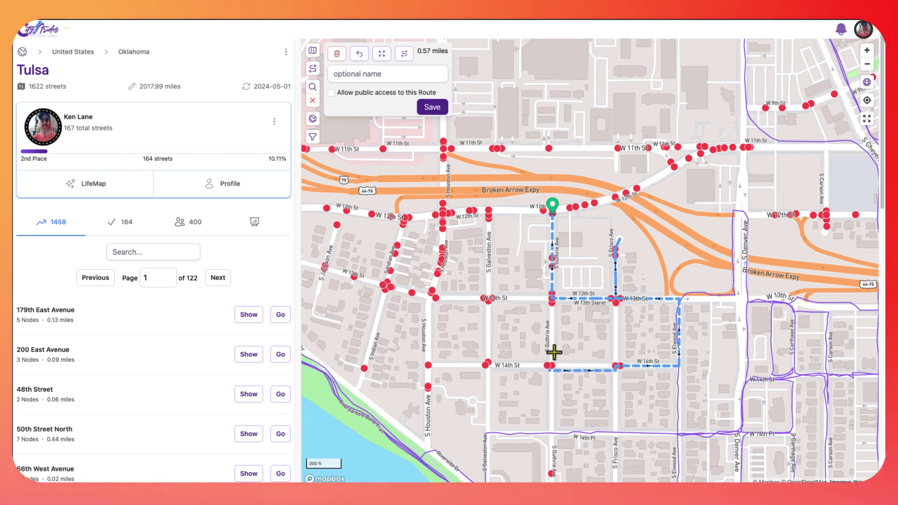
click(552, 297)
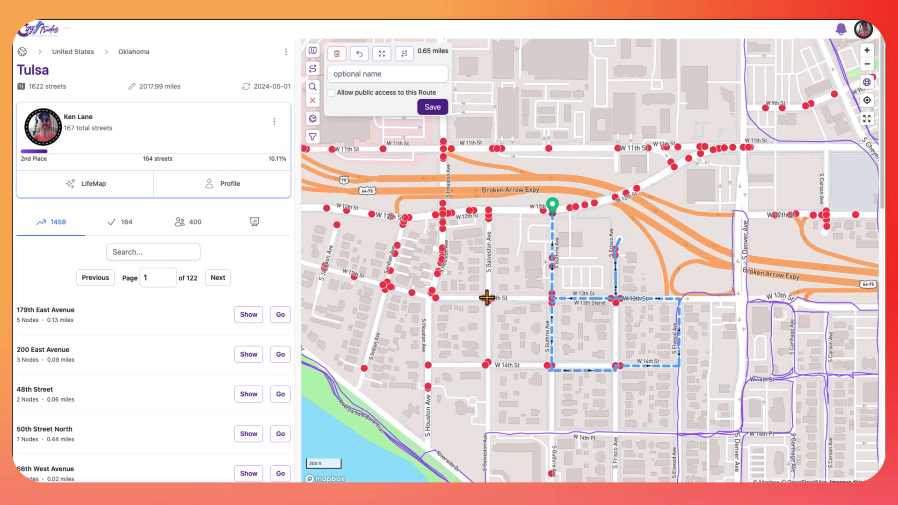
Extend the route via W 13th Street and S Galveston Avenue, back along W 14th Street and down S Guthrie Avenue to W 14th Place
click(490, 311)
click(487, 365)
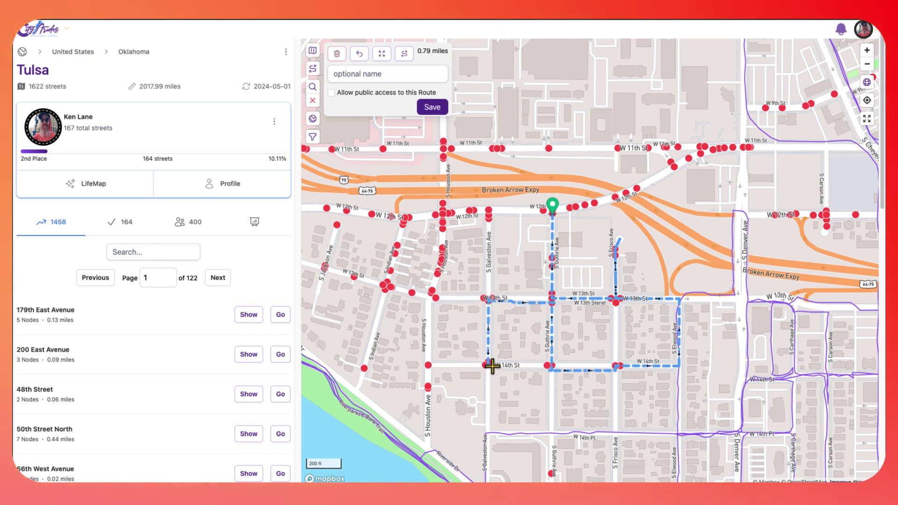
click(551, 366)
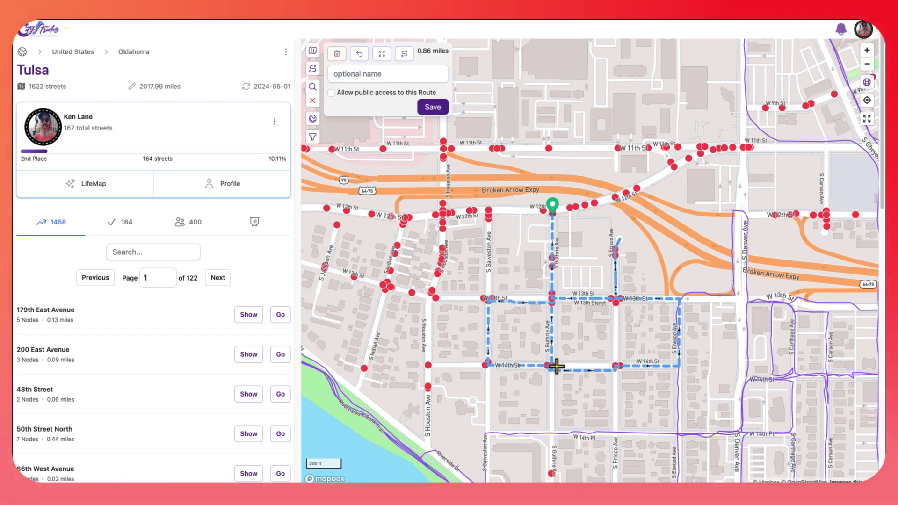
click(554, 428)
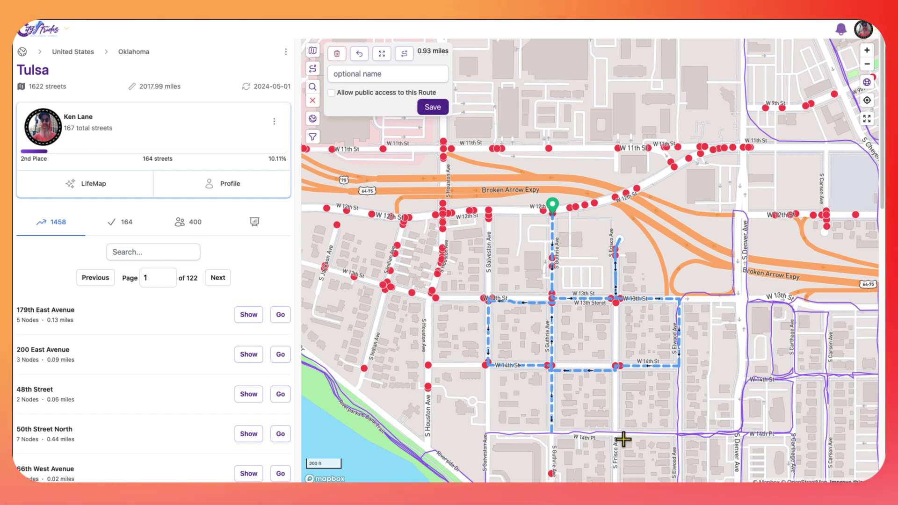
Extend the route down S Guthrie Avenue to W 15th Street, west to S Galveston Avenue and up to W 14th Street
drag(587, 413, 592, 359)
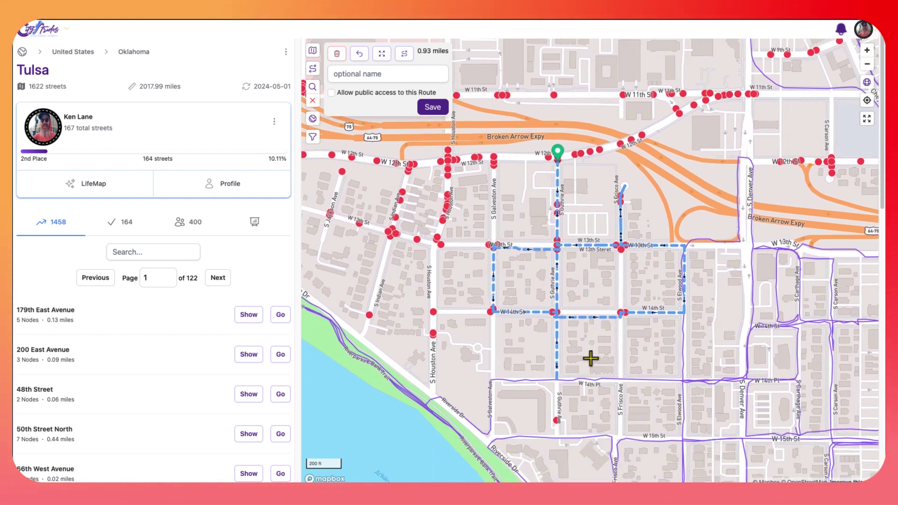
click(558, 433)
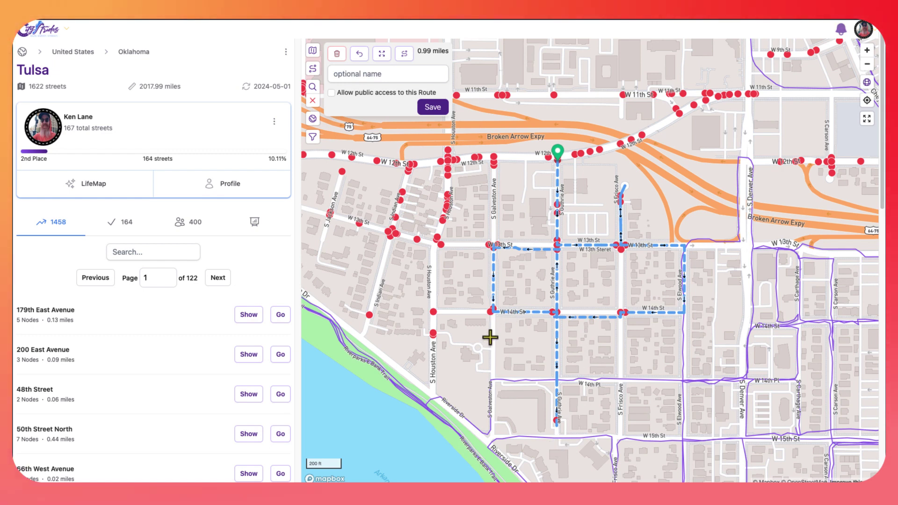
click(494, 361)
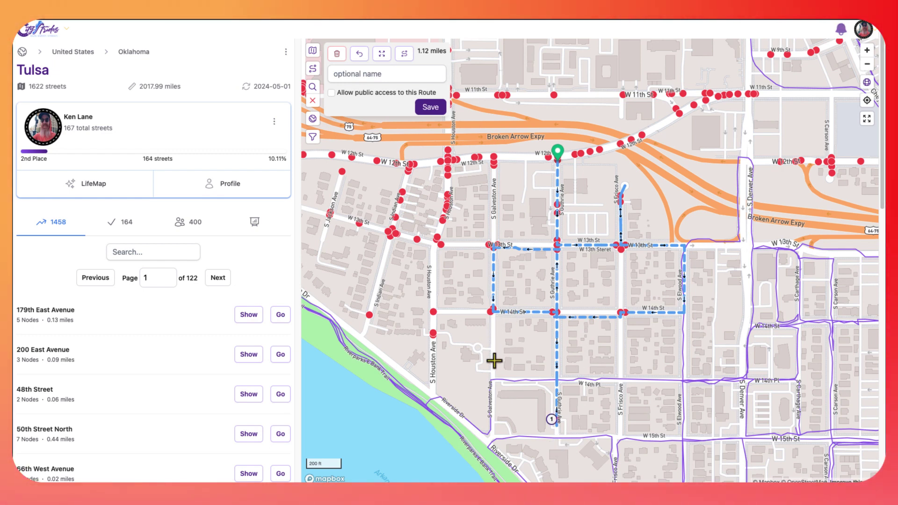
click(359, 54)
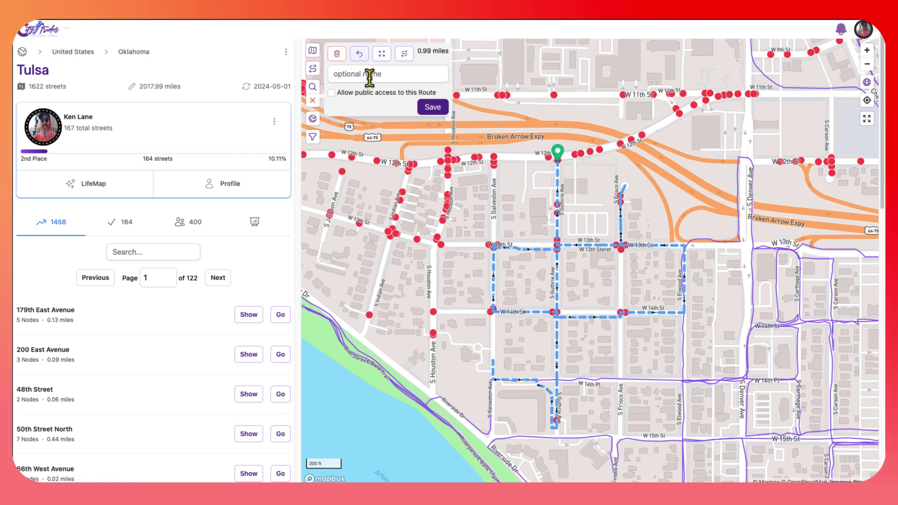
click(493, 437)
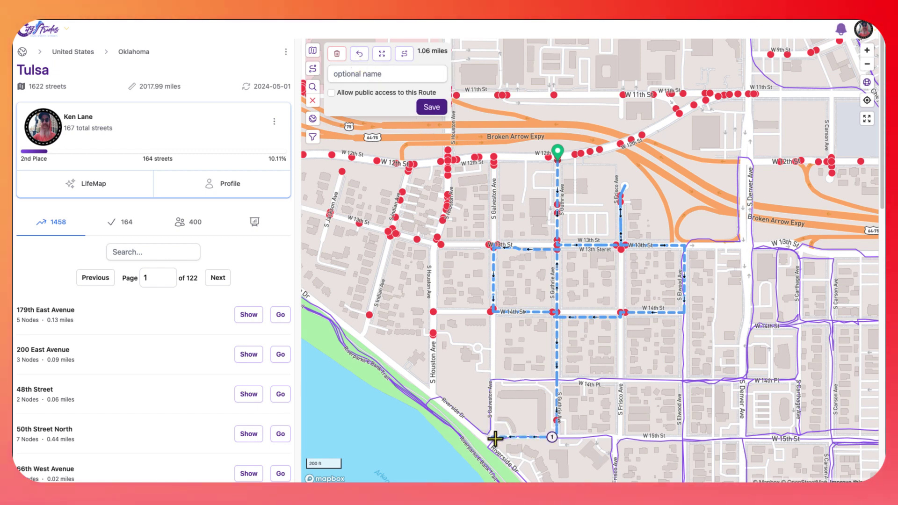
click(489, 311)
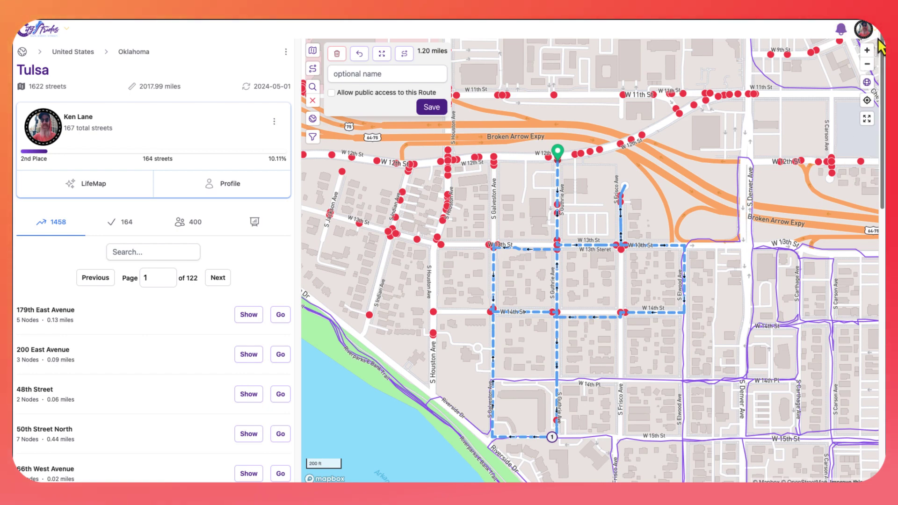
Undo the last route segment and replot it up S Galveston Avenue to W 14th Street, continuing west to S Houston Avenue
click(867, 51)
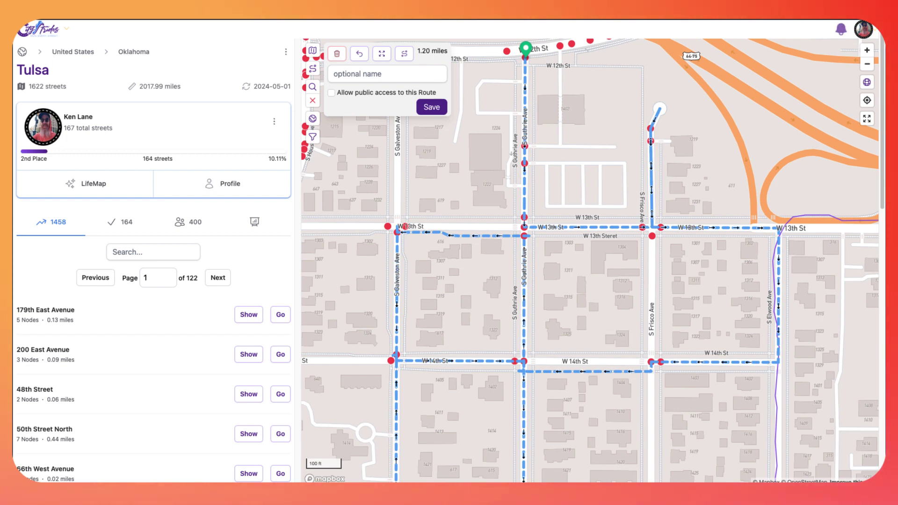
click(870, 52)
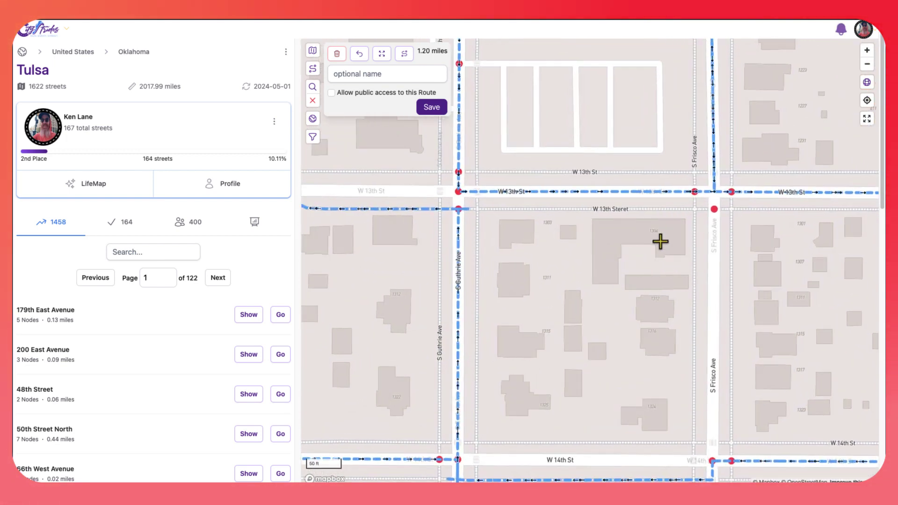
drag(660, 241, 770, 123)
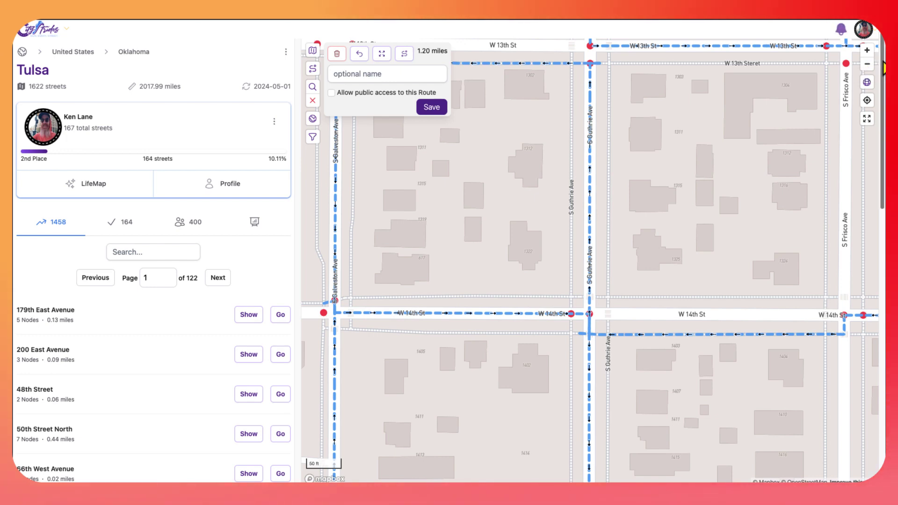
click(868, 65)
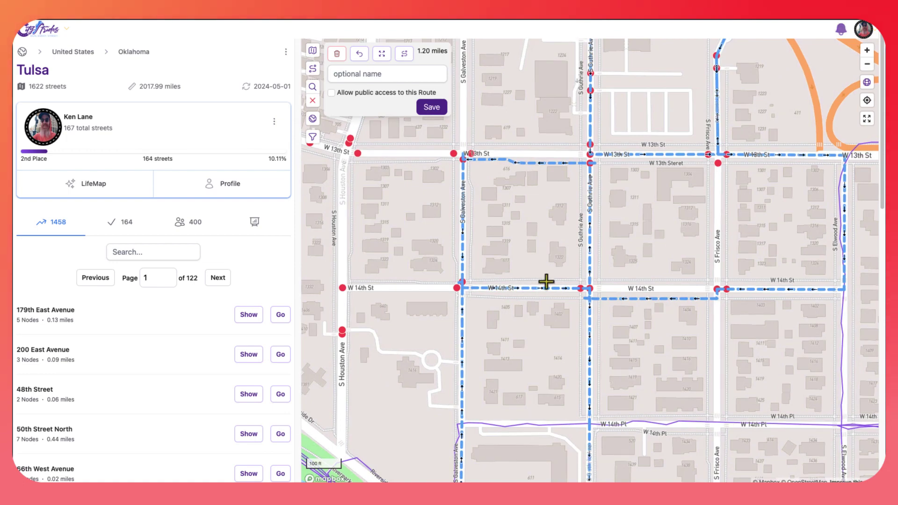
drag(489, 263, 540, 203)
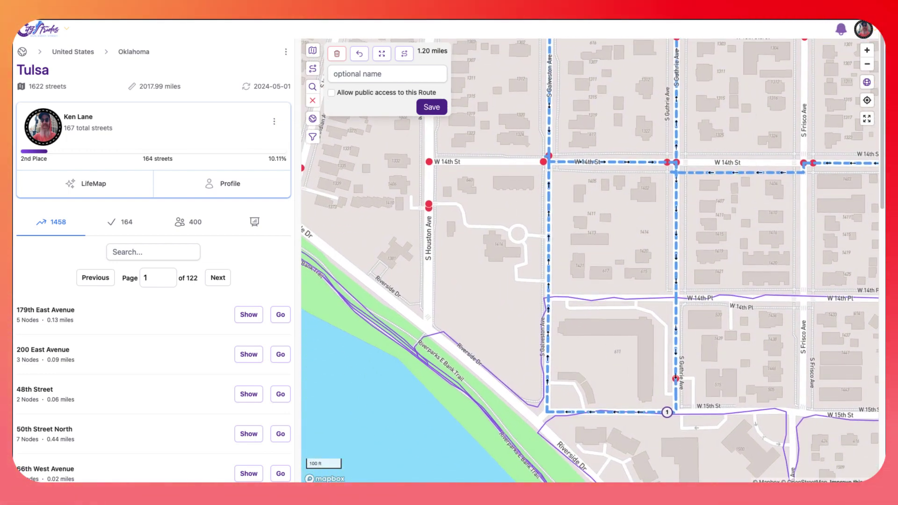
click(360, 56)
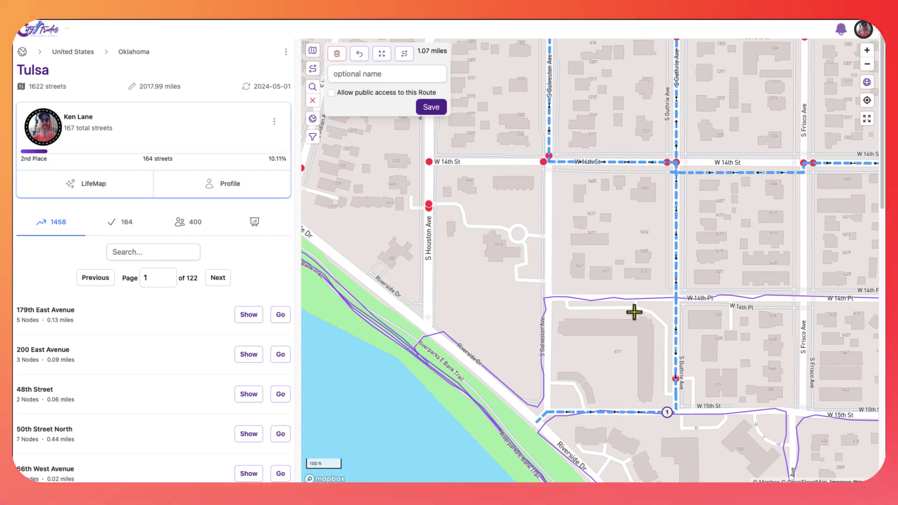
click(550, 256)
click(361, 55)
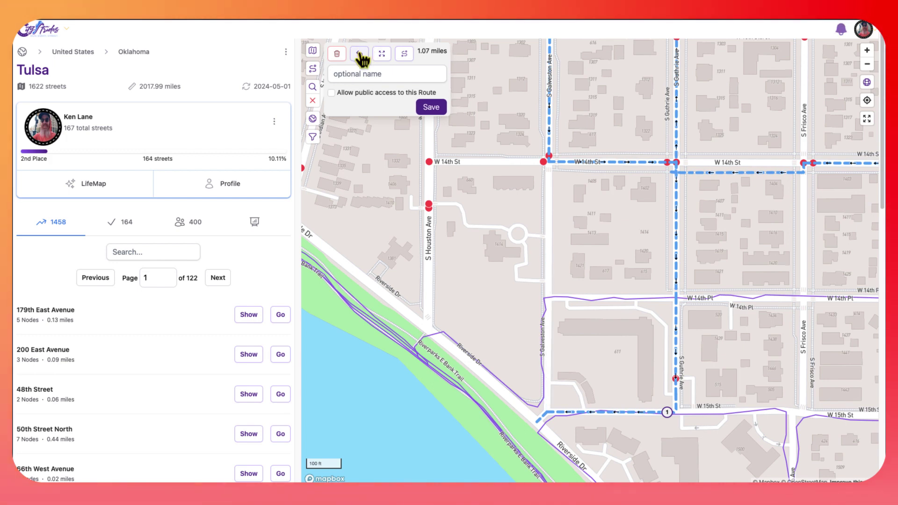
click(550, 162)
click(429, 160)
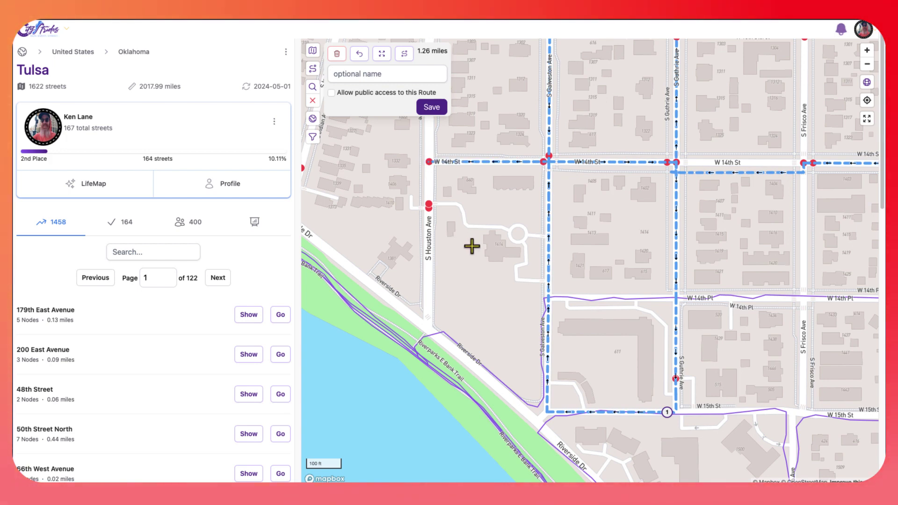
Extend the route down S Houston Avenue to Riverside Drive and northwest along Riverside Drive to S Indian Avenue
drag(472, 246, 590, 303)
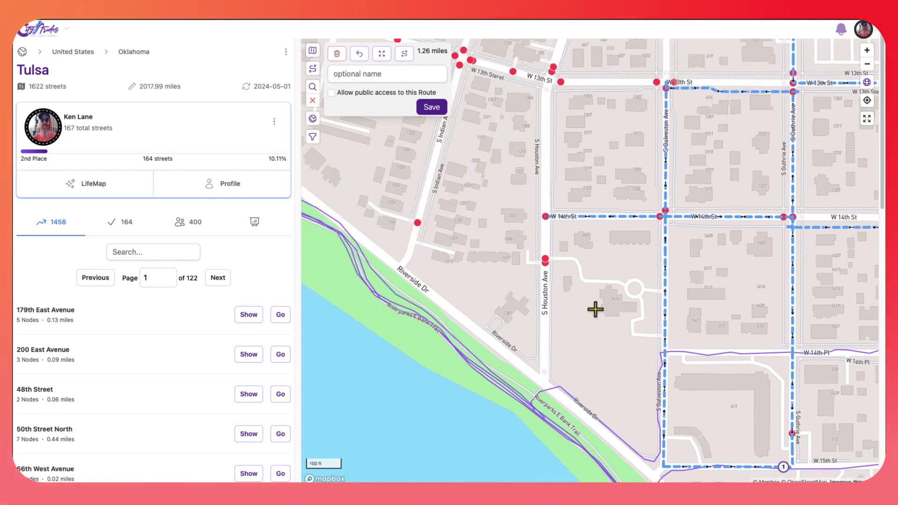
click(552, 389)
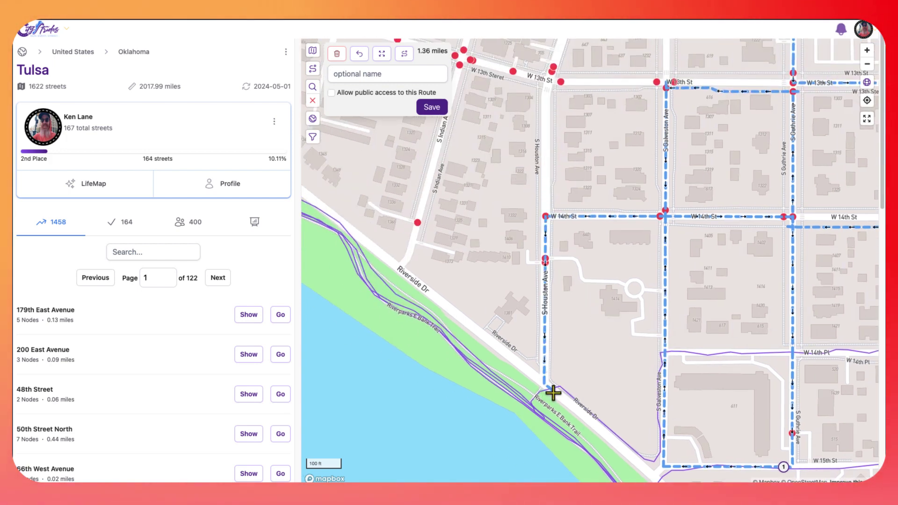
drag(462, 293, 546, 363)
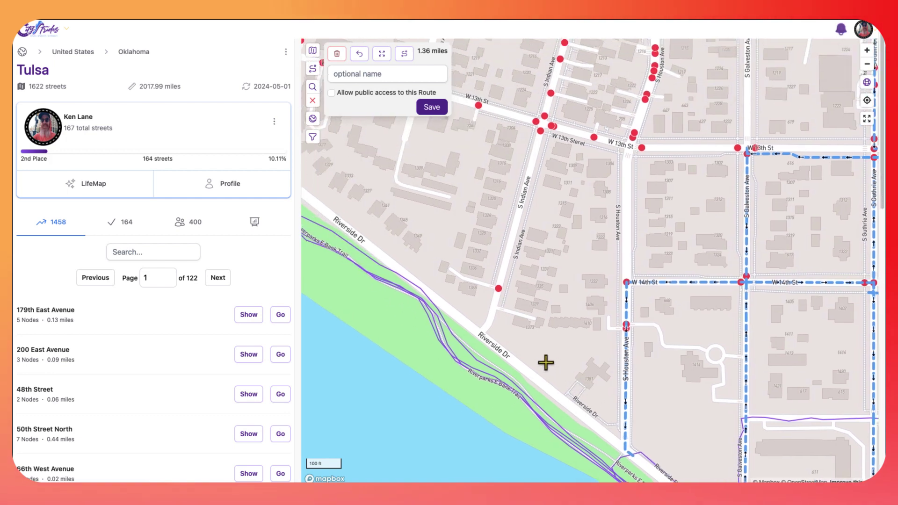
click(482, 333)
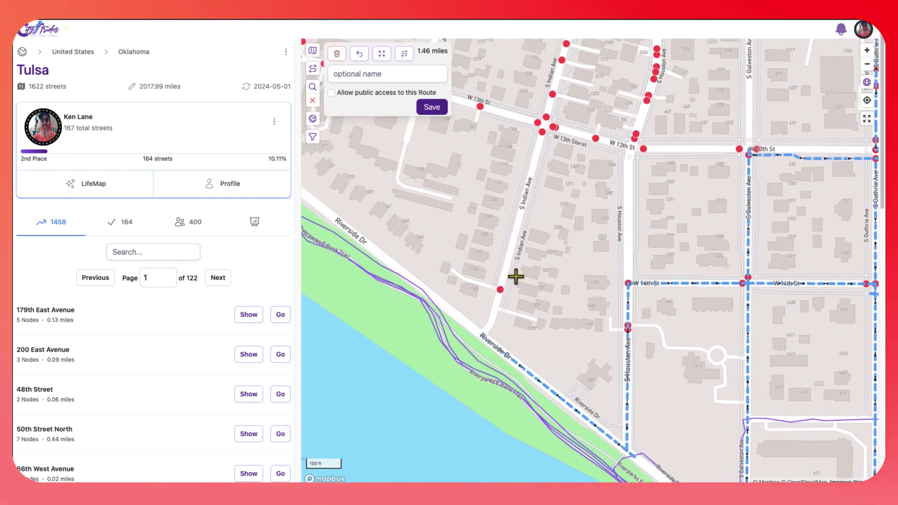
Extend the route up S Indian Avenue to W 13th Street and west to S Jackson Avenue, undoing the stretch to S Lawton Avenue
drag(516, 276, 506, 379)
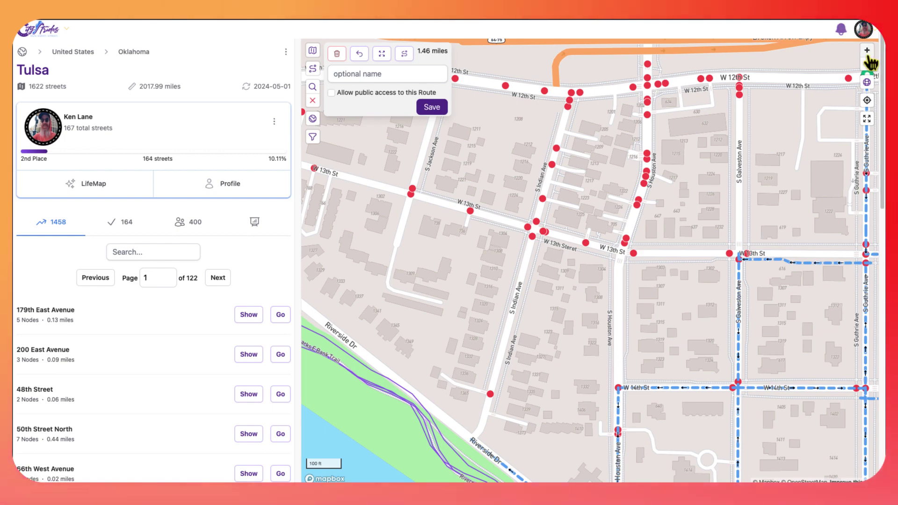
click(868, 63)
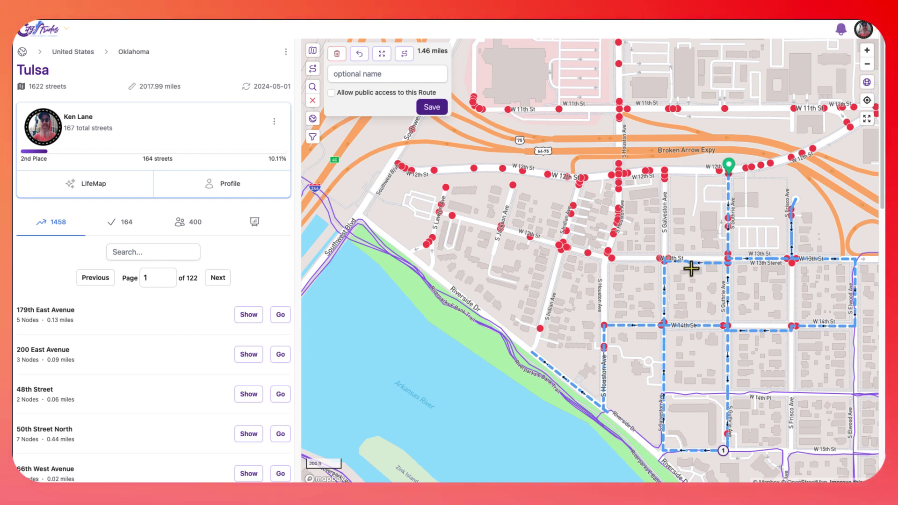
click(439, 212)
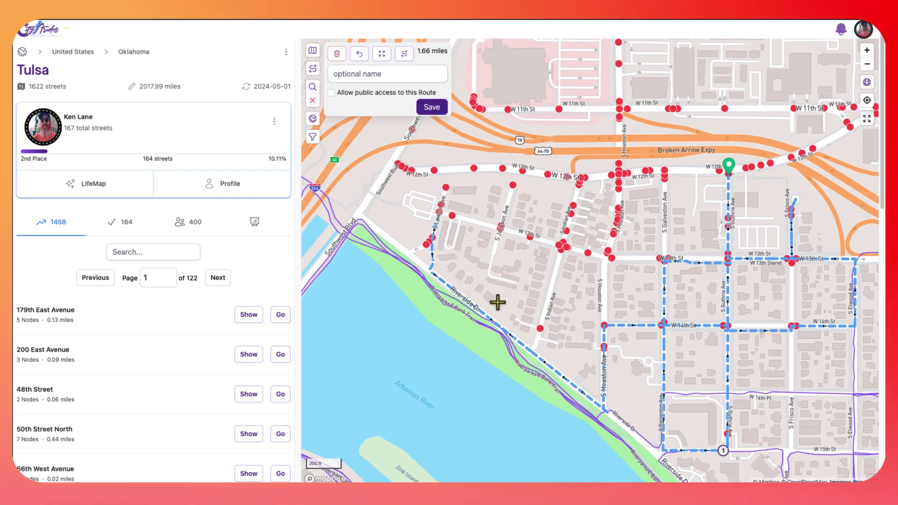
click(359, 53)
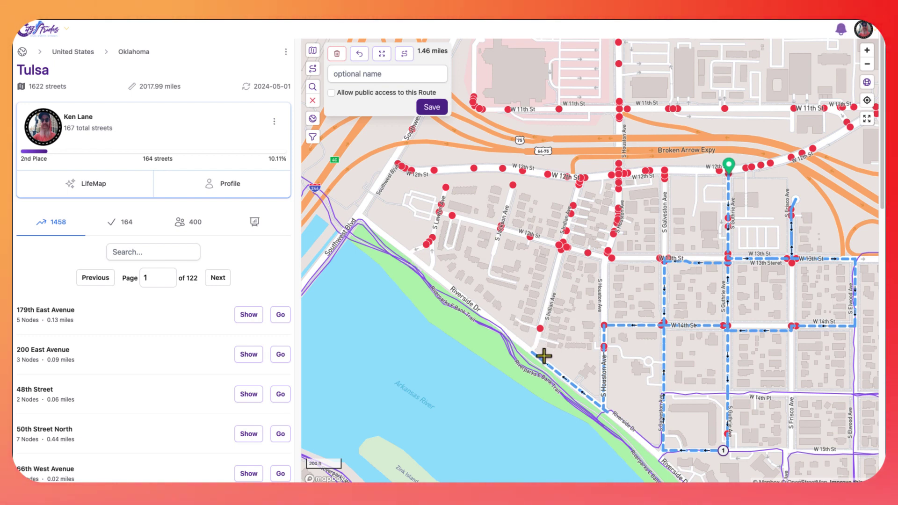
click(563, 247)
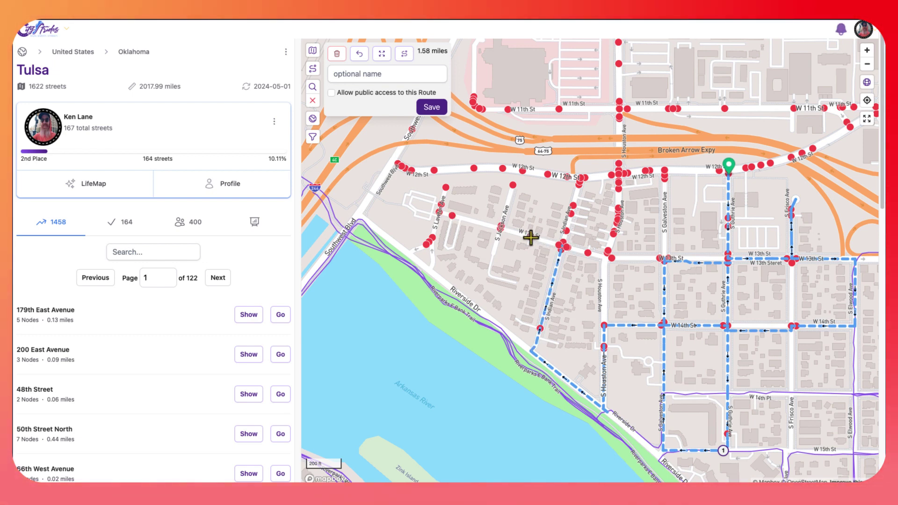
click(502, 228)
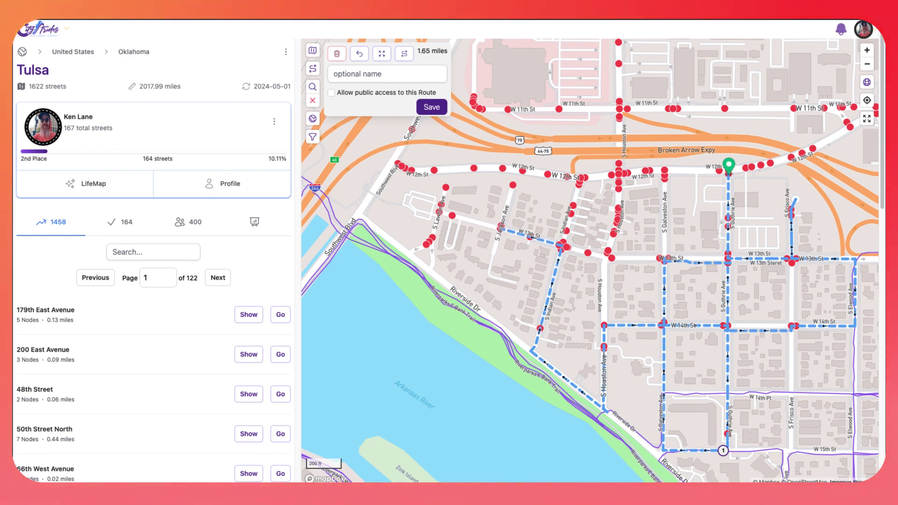
Rerun the node search over the blocks around S Lawton, S Jackson and S Indian Avenues
click(867, 51)
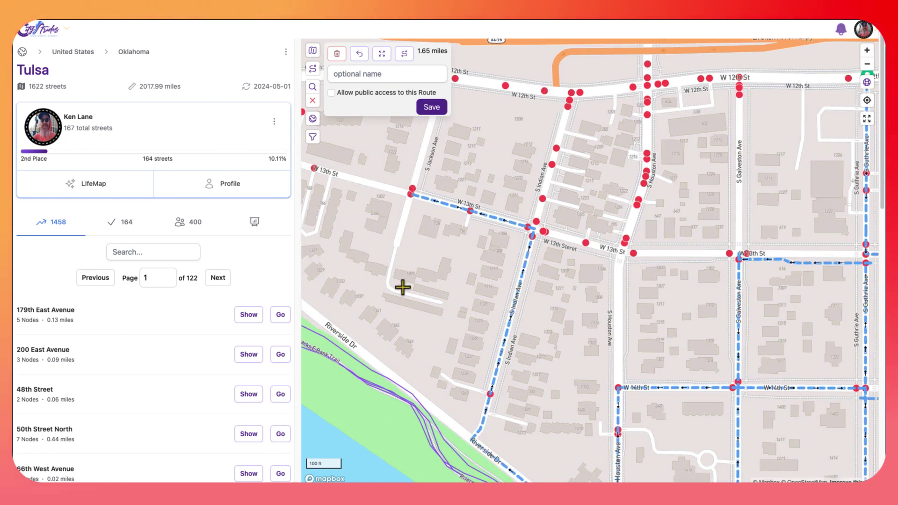
drag(402, 287, 573, 357)
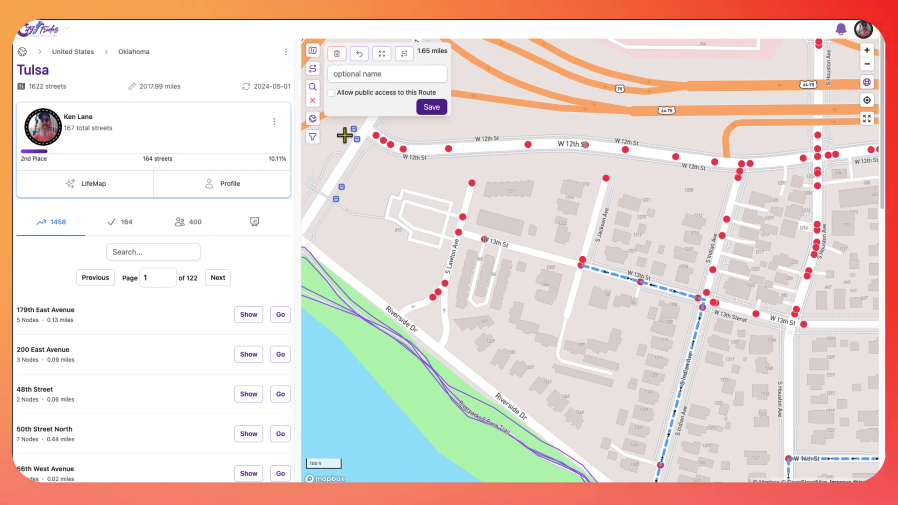
click(312, 88)
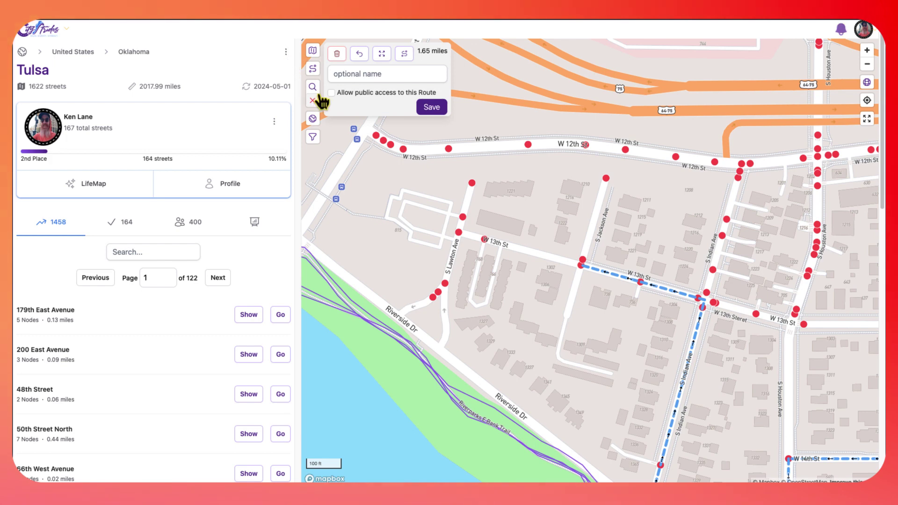
click(316, 99)
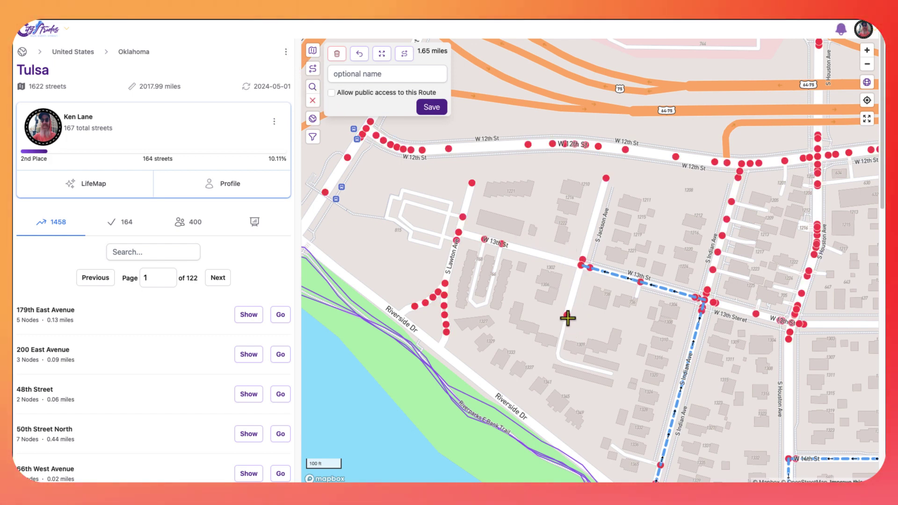
Extend the route along both ends of S Jackson Avenue, then via W 13th Street to the north end of S Lawton Avenue
click(568, 318)
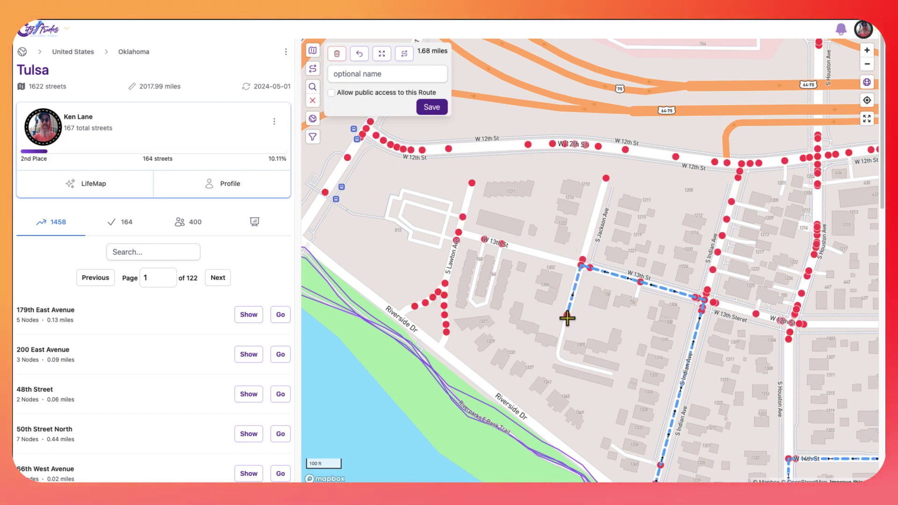
click(604, 177)
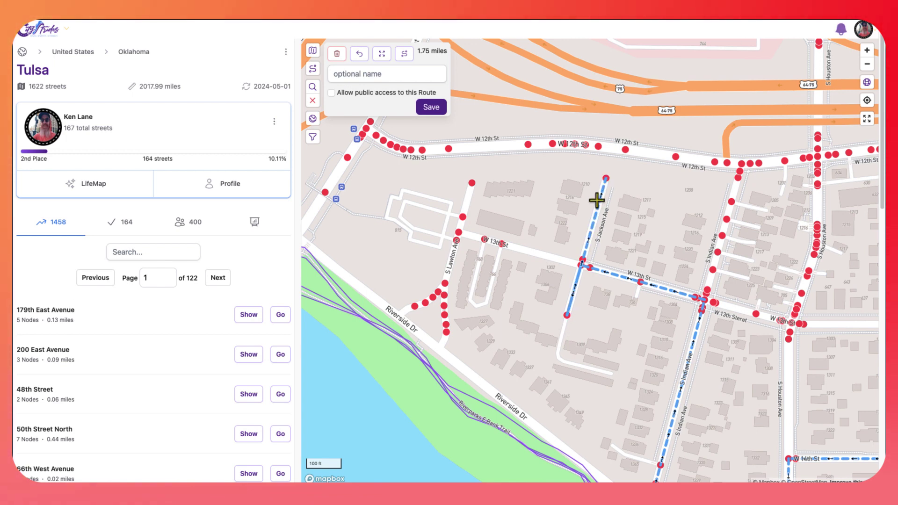
click(471, 182)
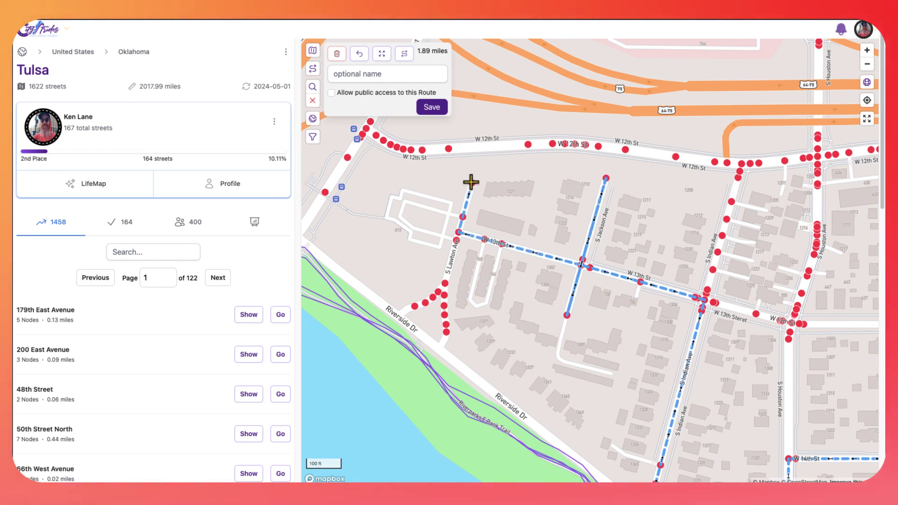
Extend the route down S Lawton Avenue to Riverside Drive and northwest along Riverside Drive to the side connector
drag(457, 301, 567, 284)
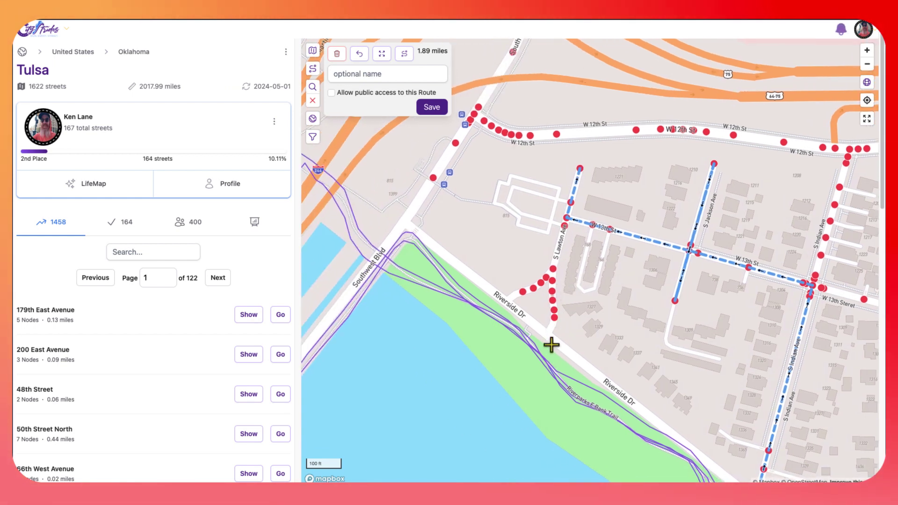
drag(566, 325, 537, 261)
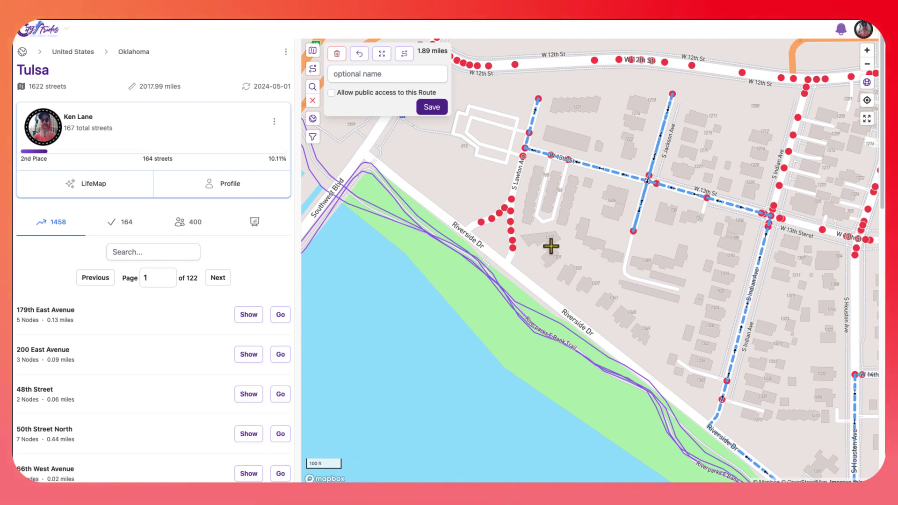
click(505, 264)
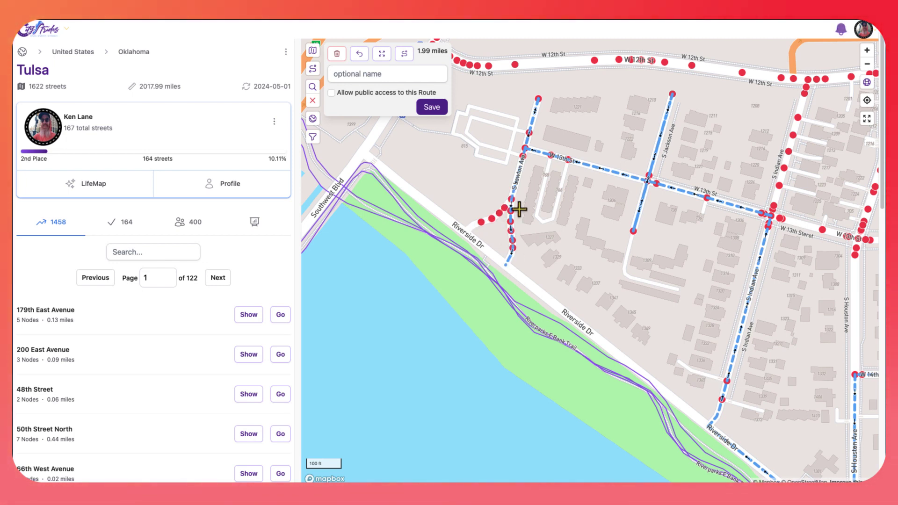
click(467, 231)
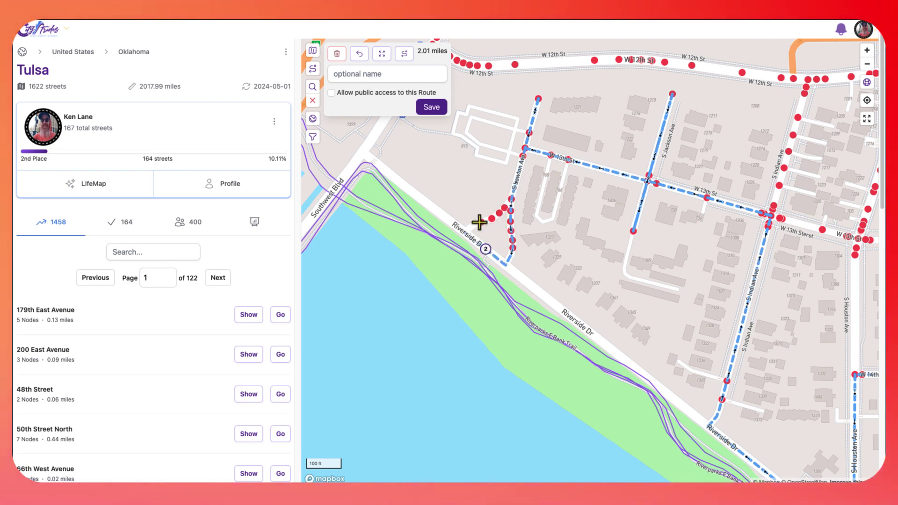
Extend the route over the side connector to S Lawton Avenue, along Riverside Drive and up Southwest Boulevard to the highway overpasses
click(511, 200)
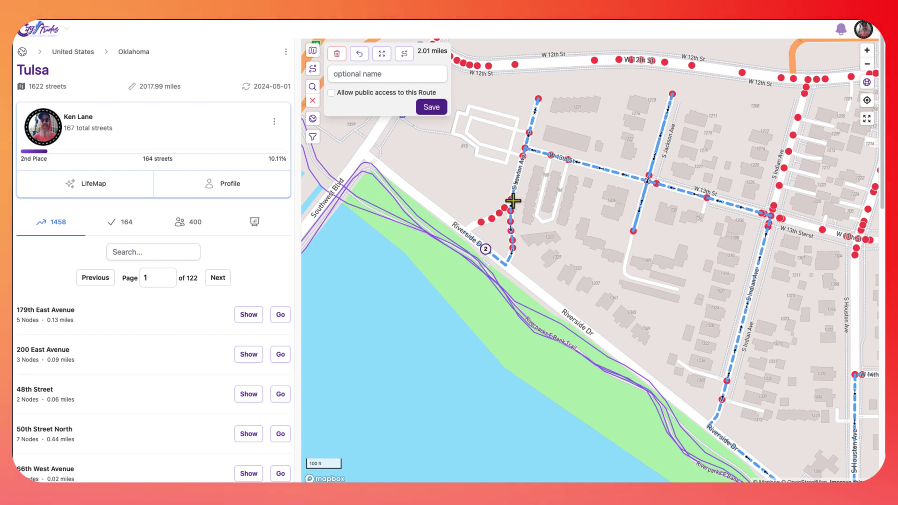
click(364, 154)
drag(403, 182, 427, 331)
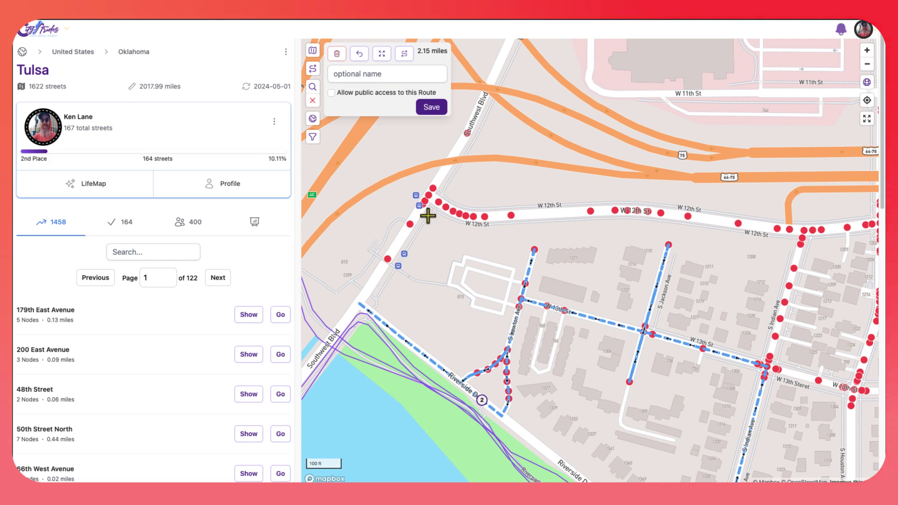
drag(471, 230, 502, 313)
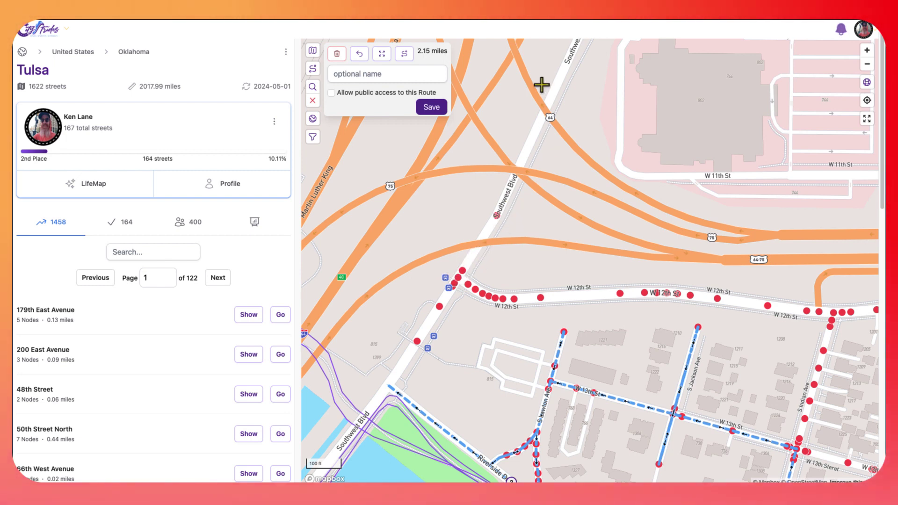
click(553, 99)
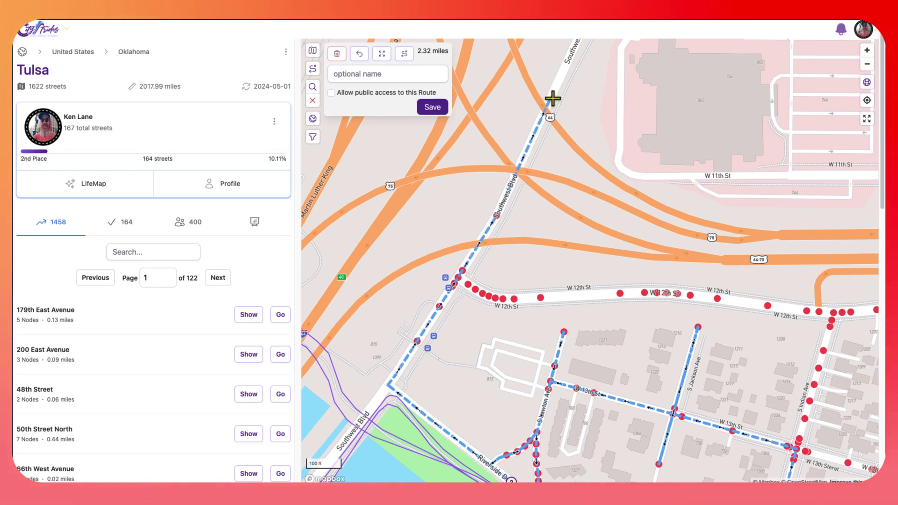
Extend the route along W 12th Street to S Indian Avenue, down to W 13th Street and east to S Houston Avenue
click(647, 294)
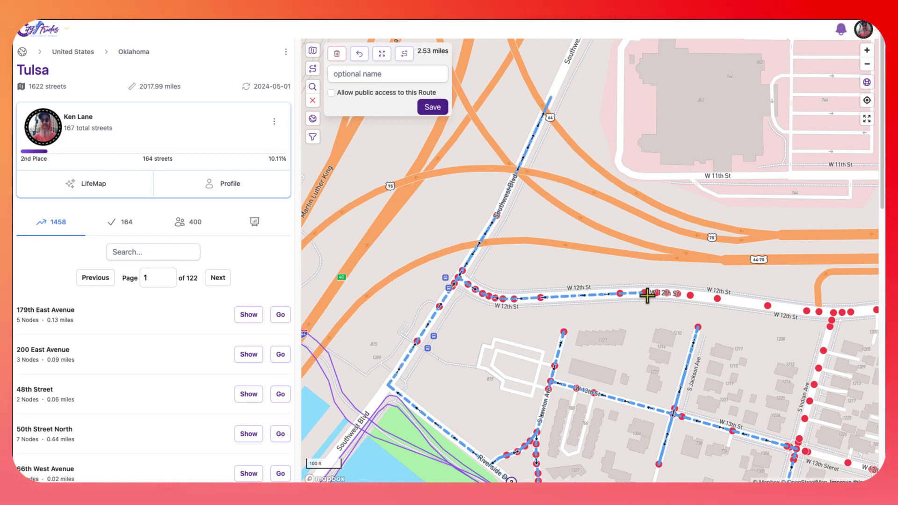
drag(676, 309, 613, 307)
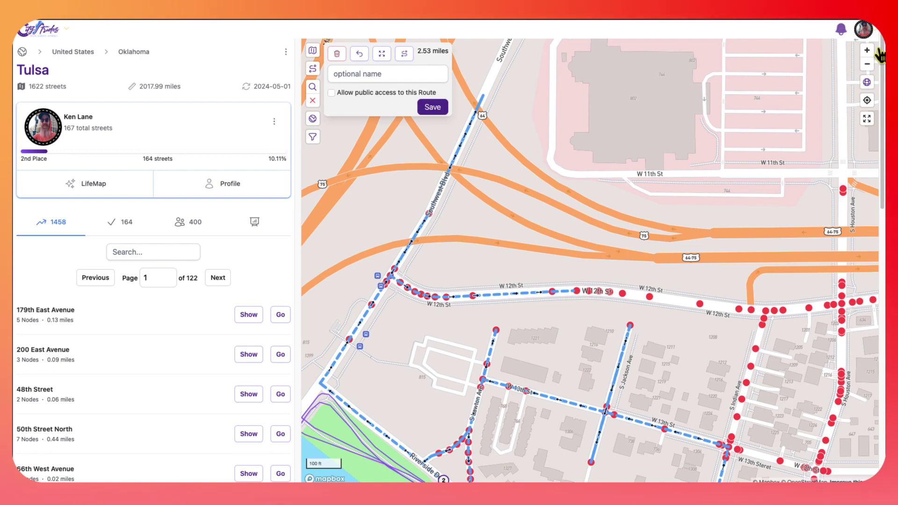
click(866, 64)
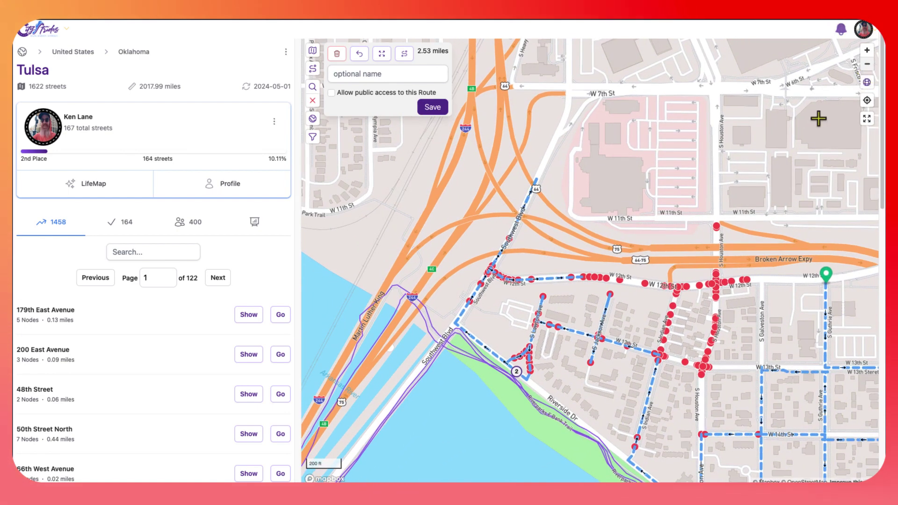
drag(659, 245, 537, 202)
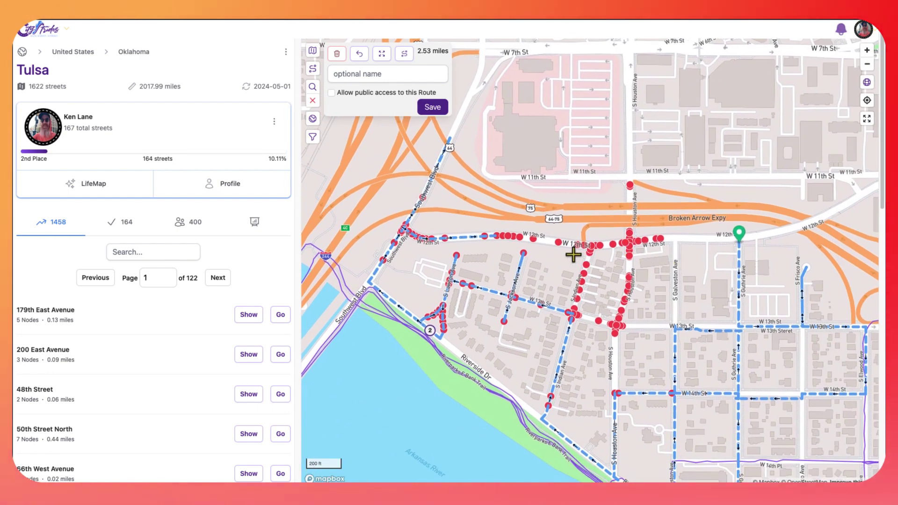
click(591, 243)
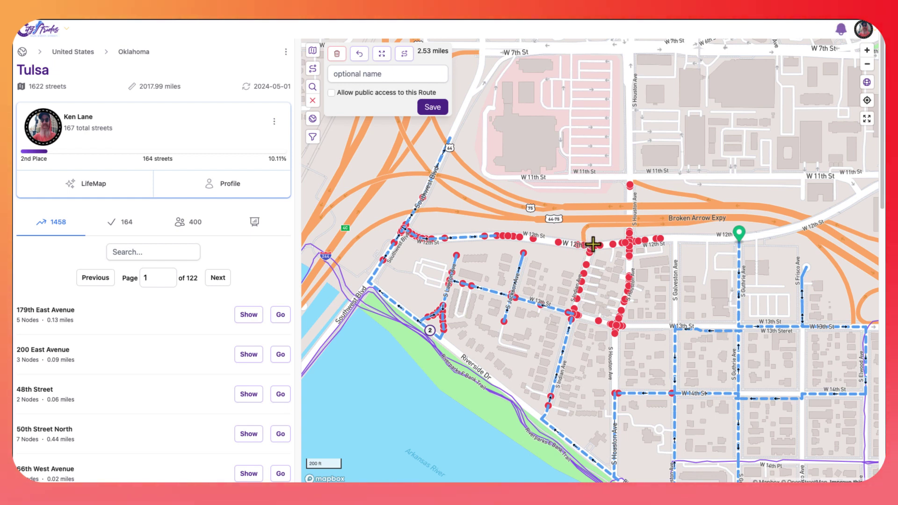
click(574, 314)
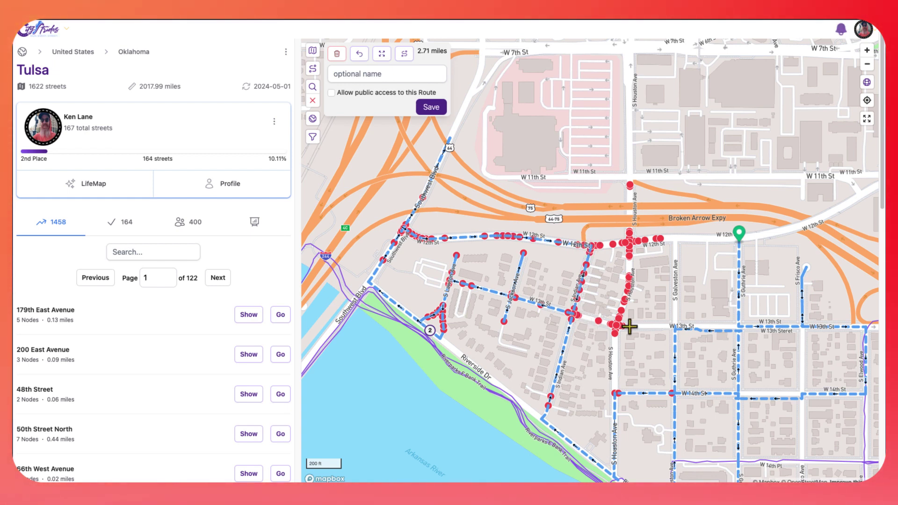
click(617, 326)
drag(603, 392, 583, 343)
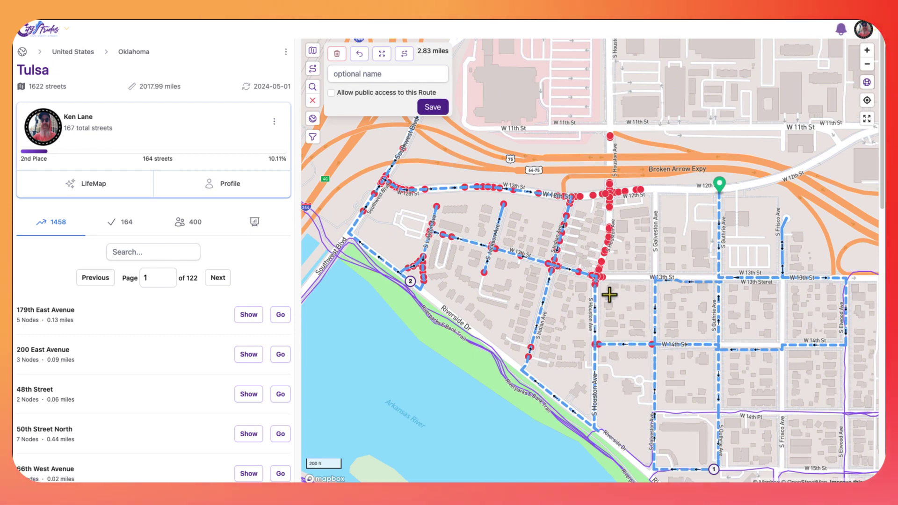
click(654, 277)
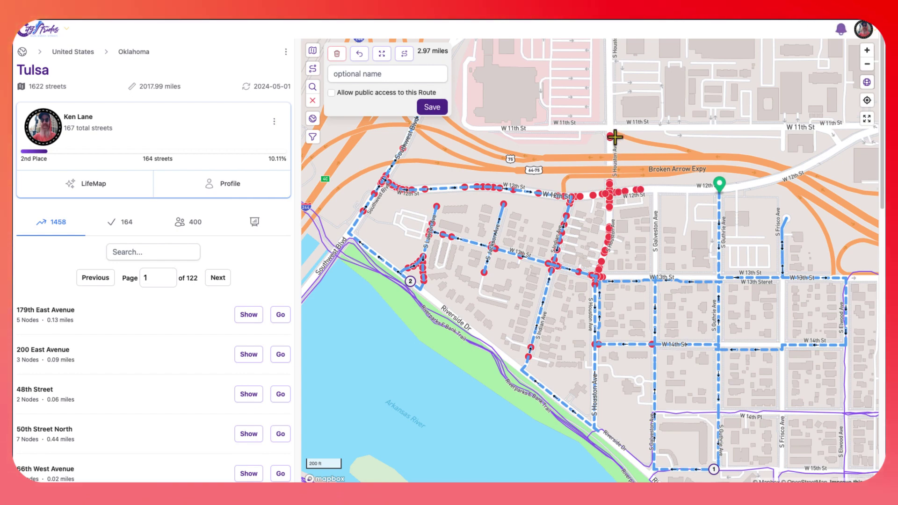
click(867, 51)
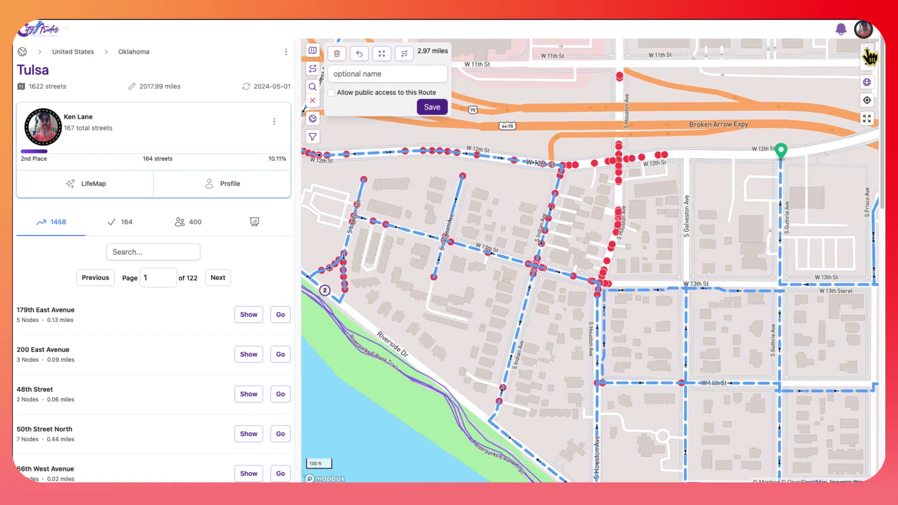
drag(680, 168, 682, 233)
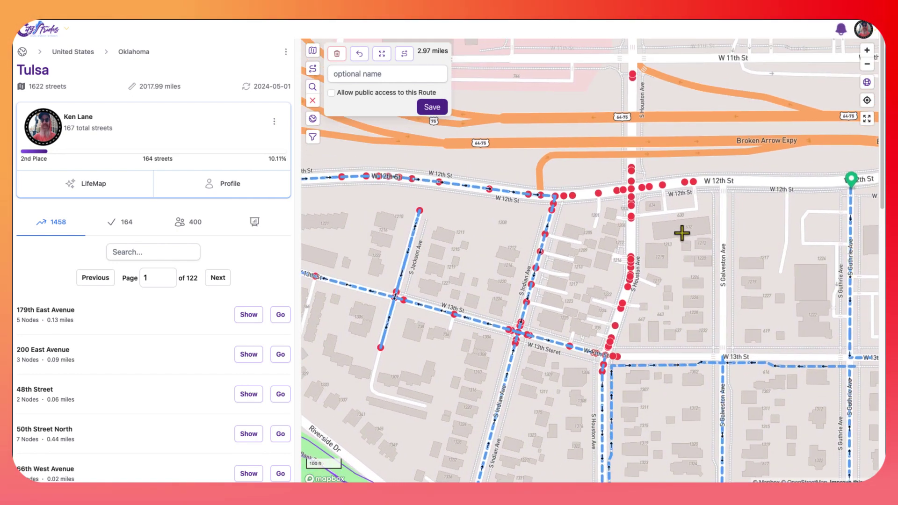
click(632, 60)
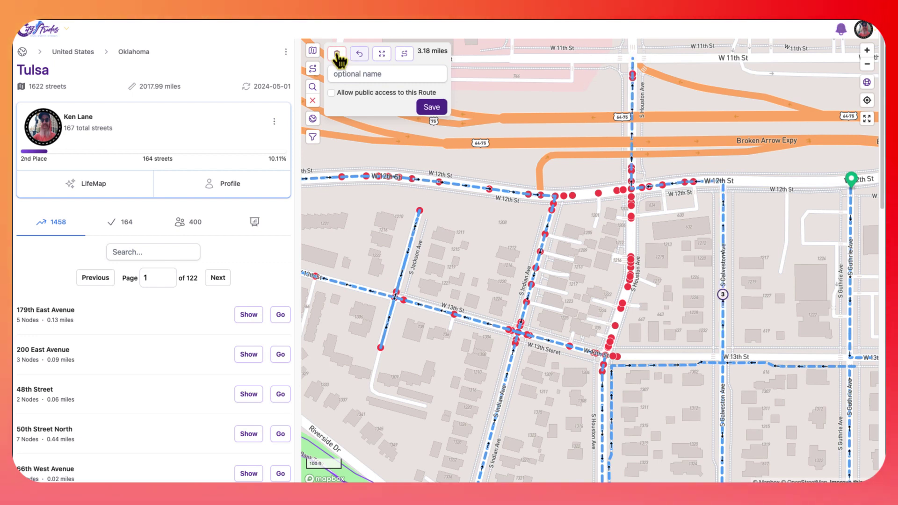
click(361, 55)
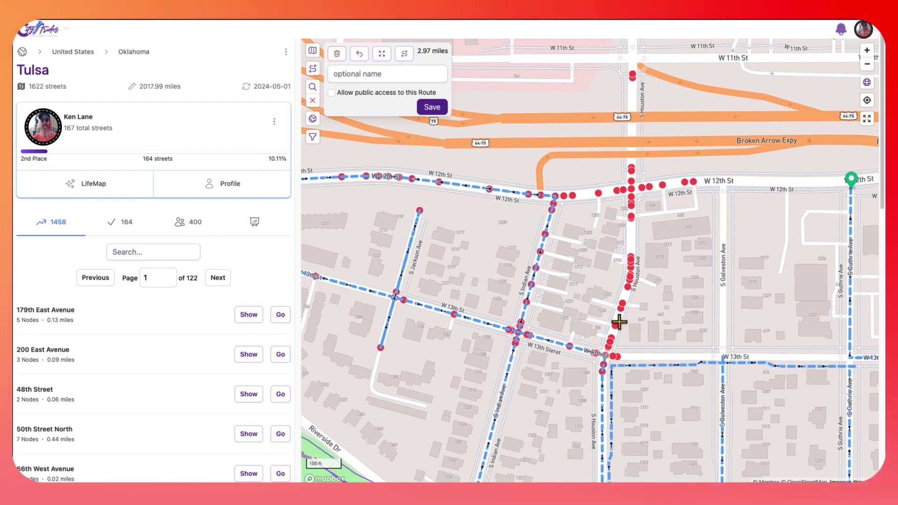
click(618, 321)
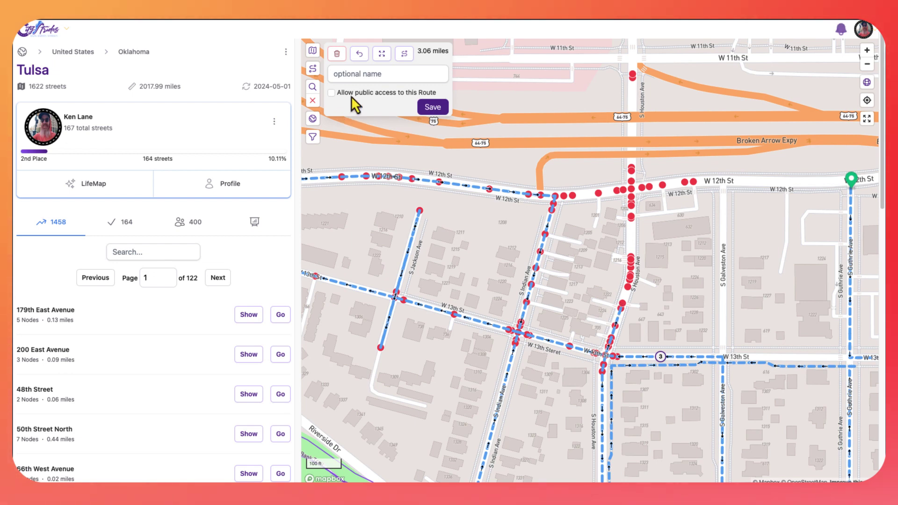
click(359, 54)
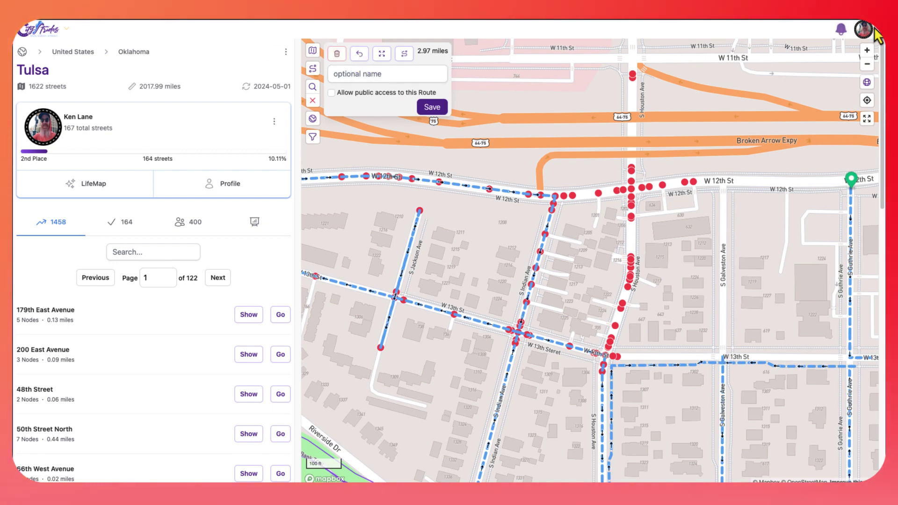
click(867, 64)
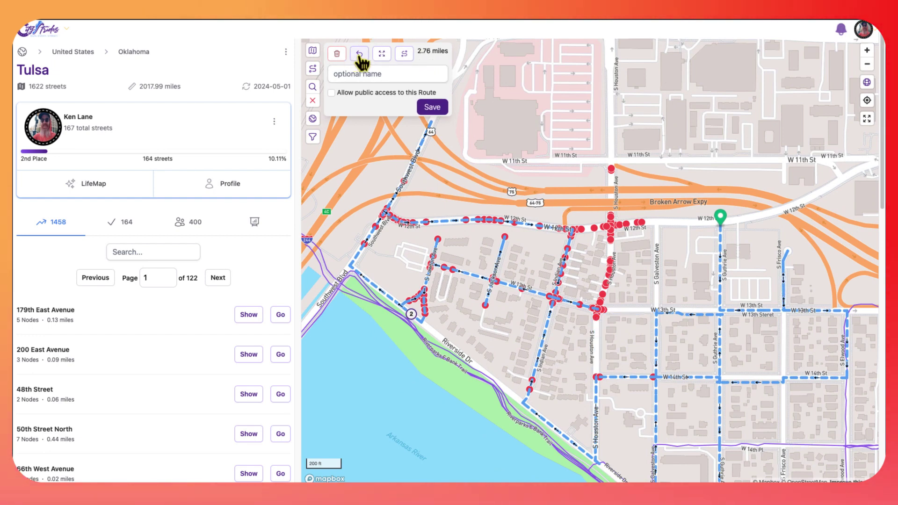
click(595, 334)
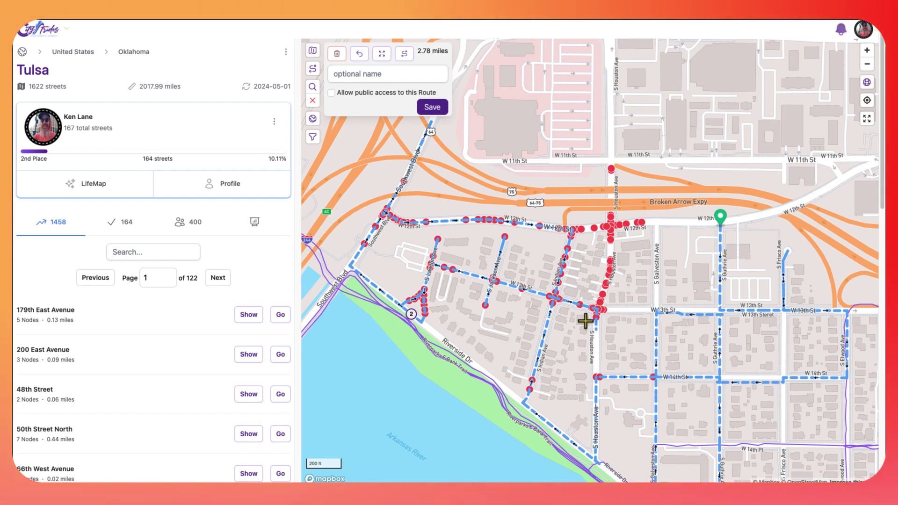
click(359, 54)
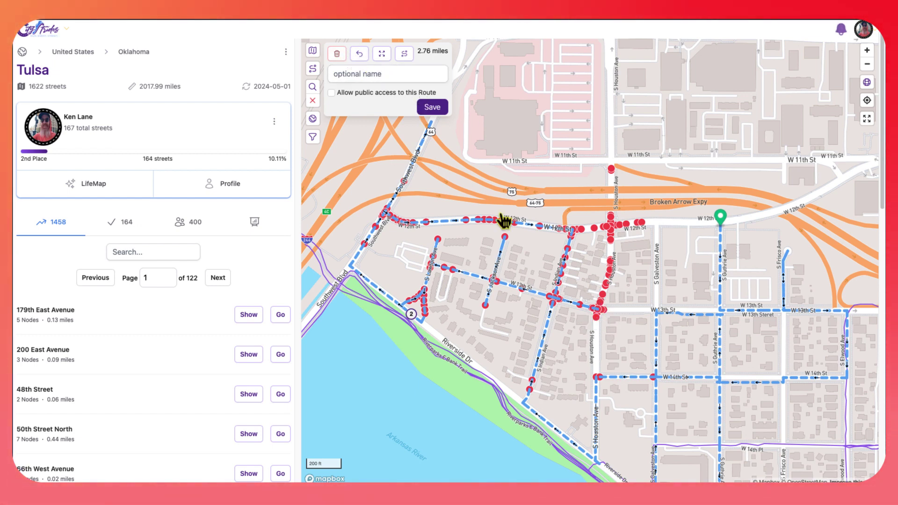
Extend the route down S Houston Avenue to W 14th Street, back via W 13th Street to S Galveston Avenue, and up to W 12th Street
click(597, 377)
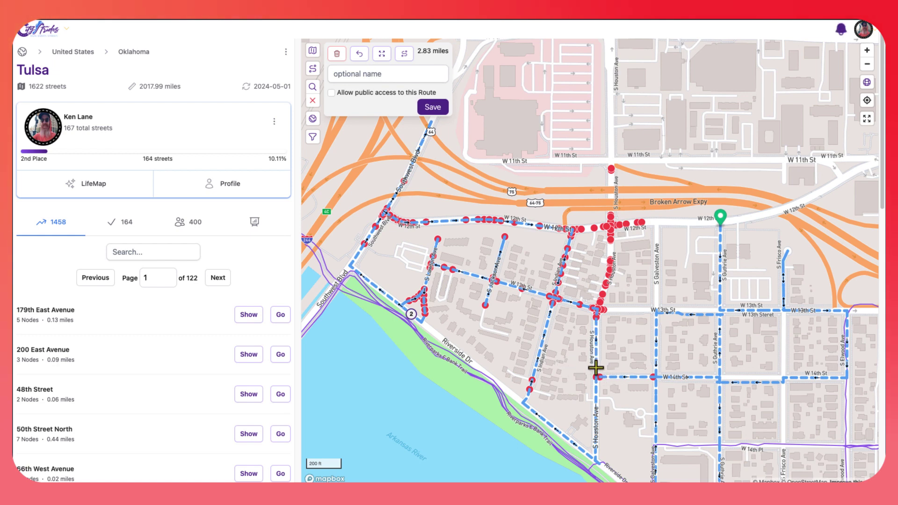
click(658, 312)
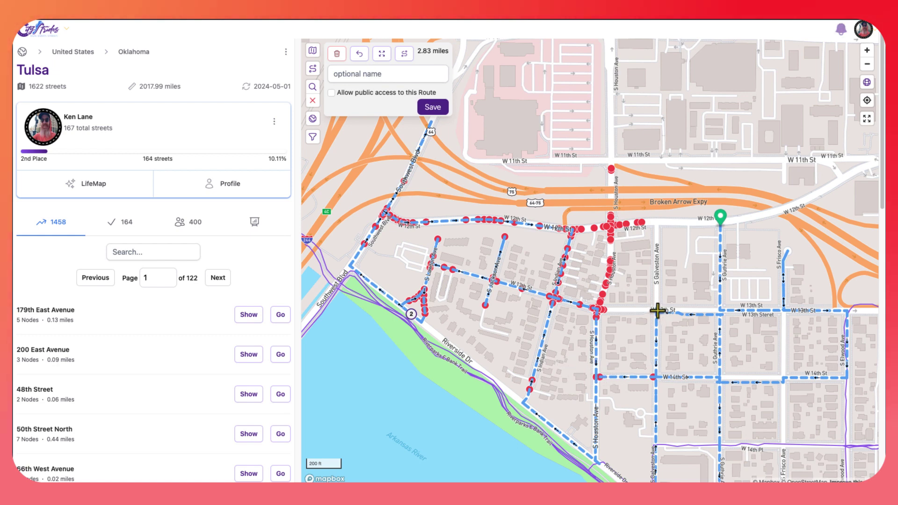
click(656, 222)
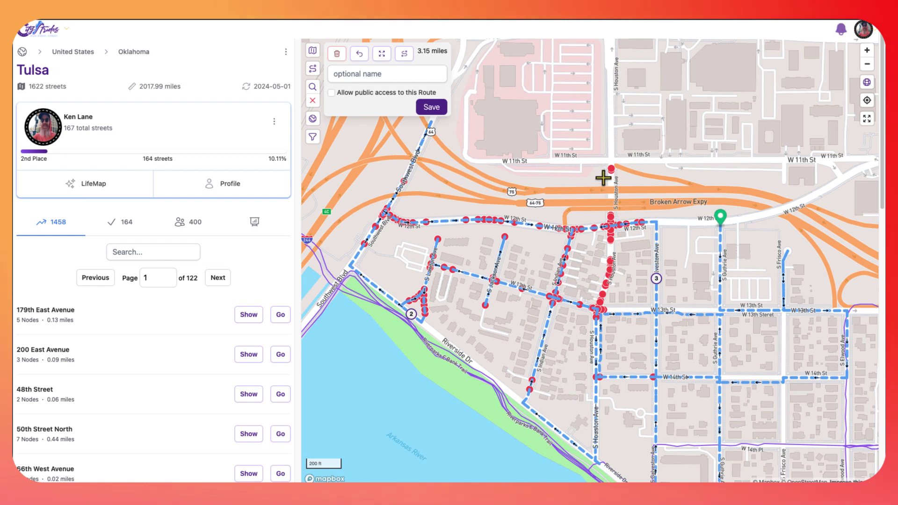
click(640, 220)
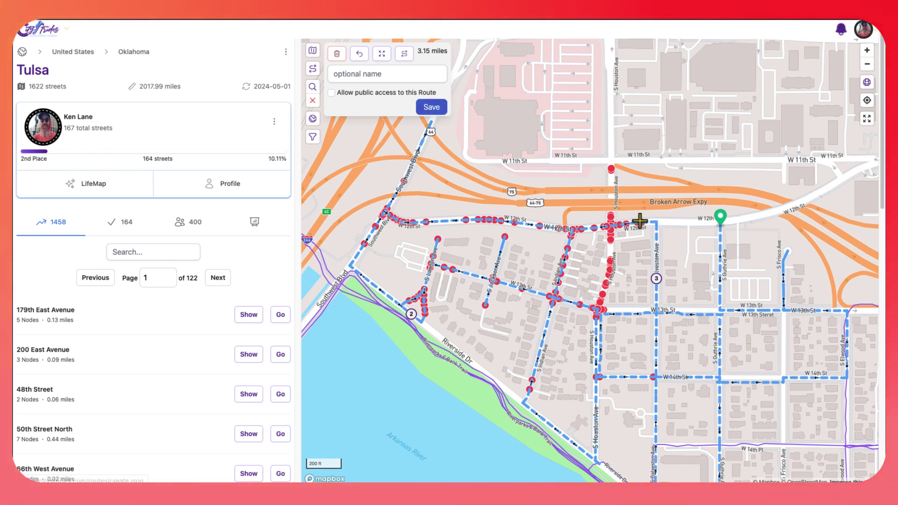
Extend the route down S Houston Avenue to W 13th Street and back up to W 12th Street, heading east past S Galveston Avenue
click(597, 307)
click(358, 54)
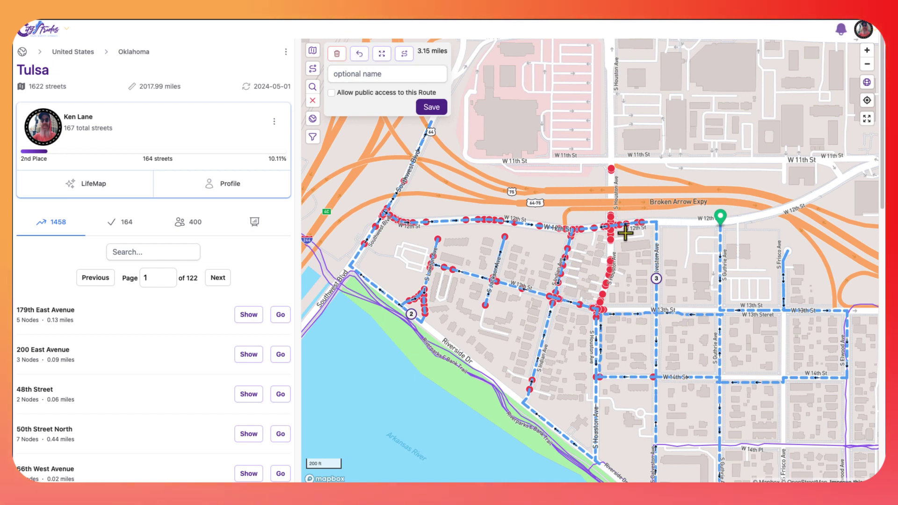
click(603, 310)
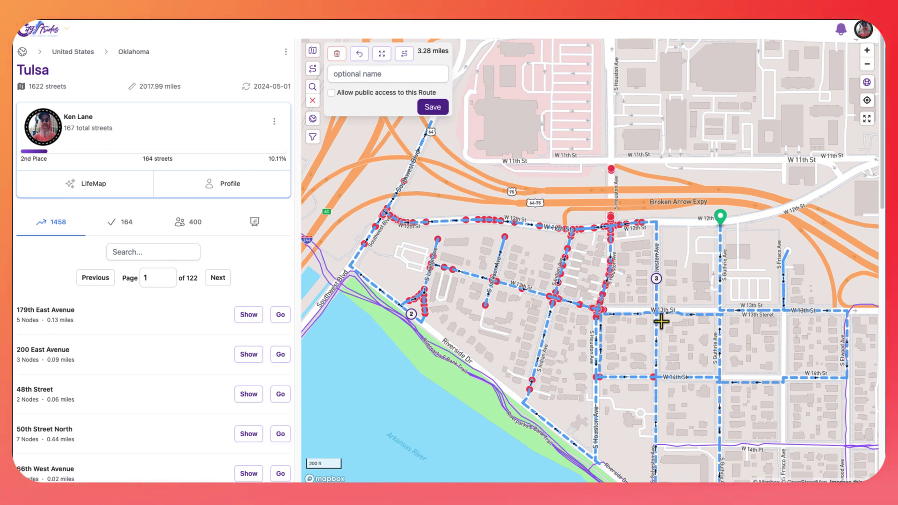
mouse_move(562, 246)
mouse_down()
mouse_move(547, 230)
mouse_move(551, 238)
mouse_up()
drag(524, 279, 603, 299)
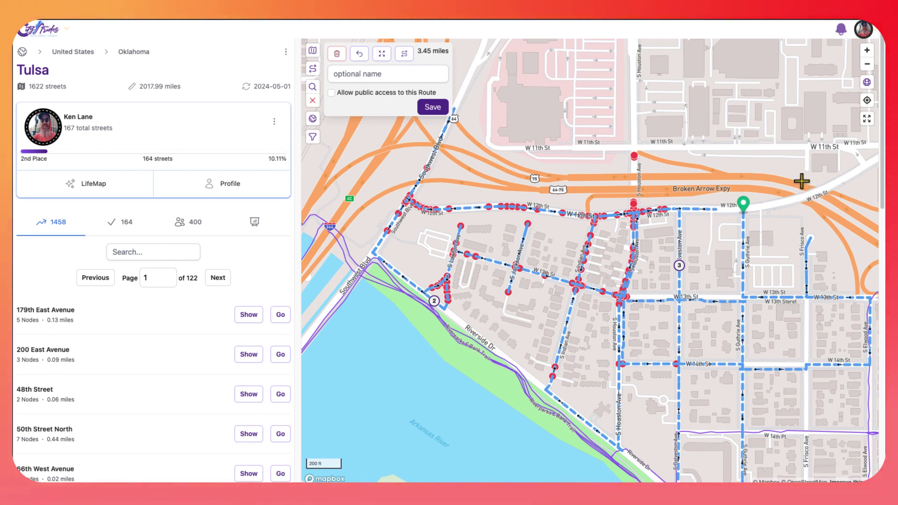
Name the route "12th & Guthrie - 3.45 miles" after its starting intersection and distance
click(867, 51)
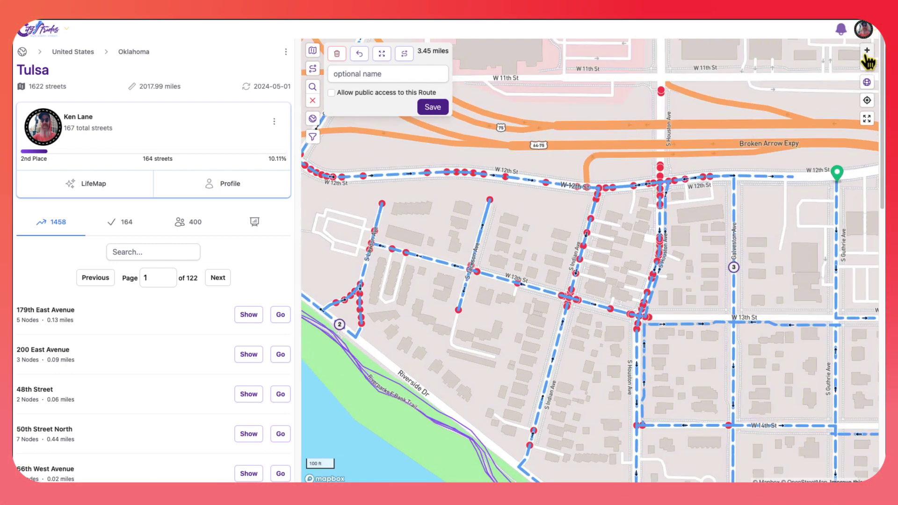
drag(767, 214, 568, 267)
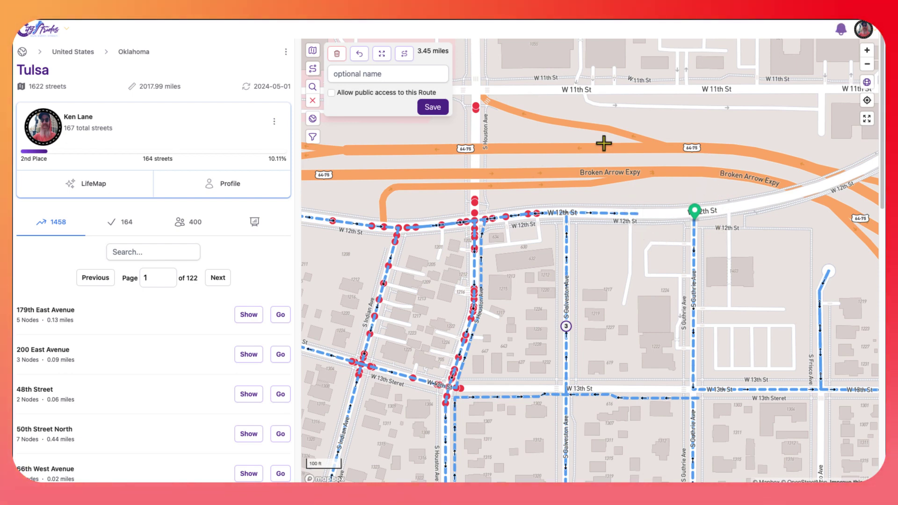
click(390, 73)
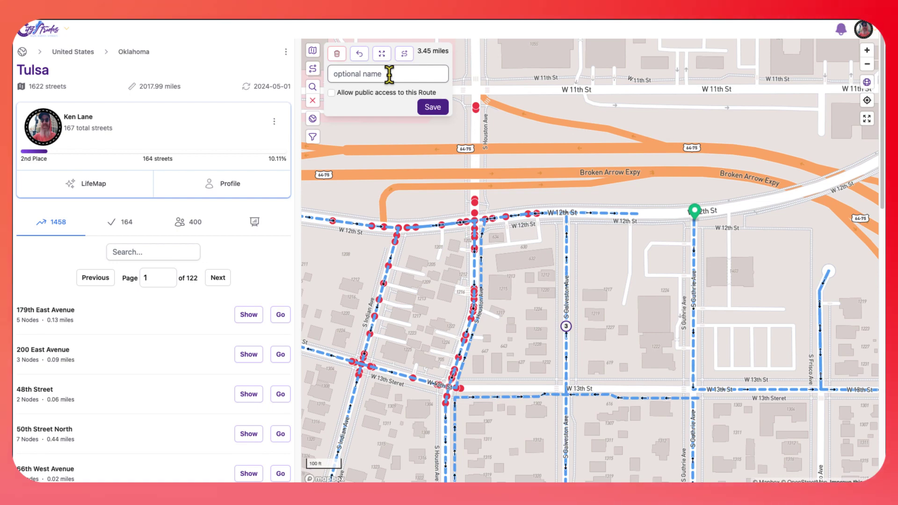
click(867, 50)
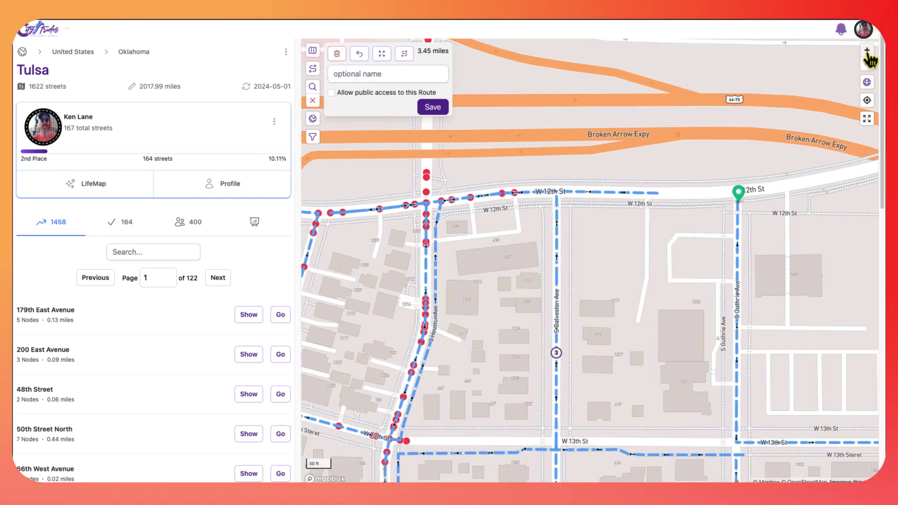
drag(734, 194, 580, 239)
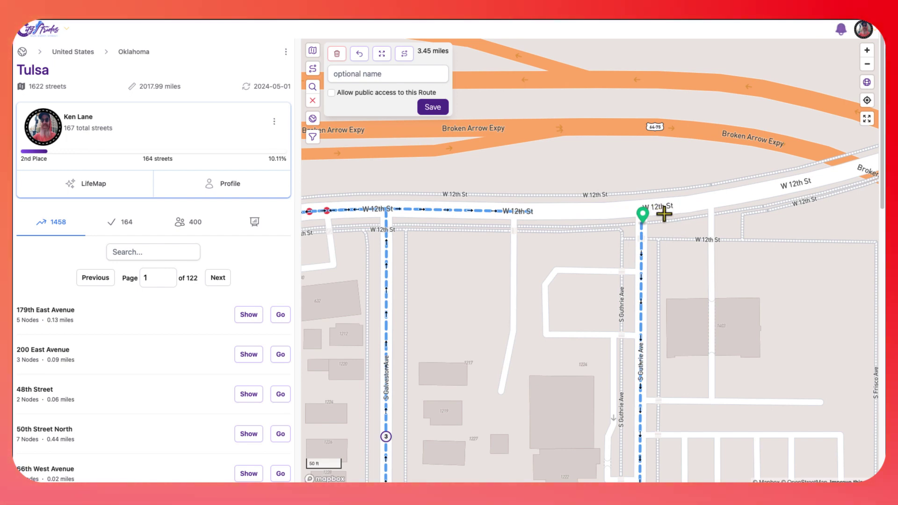
click(367, 75)
text(12)
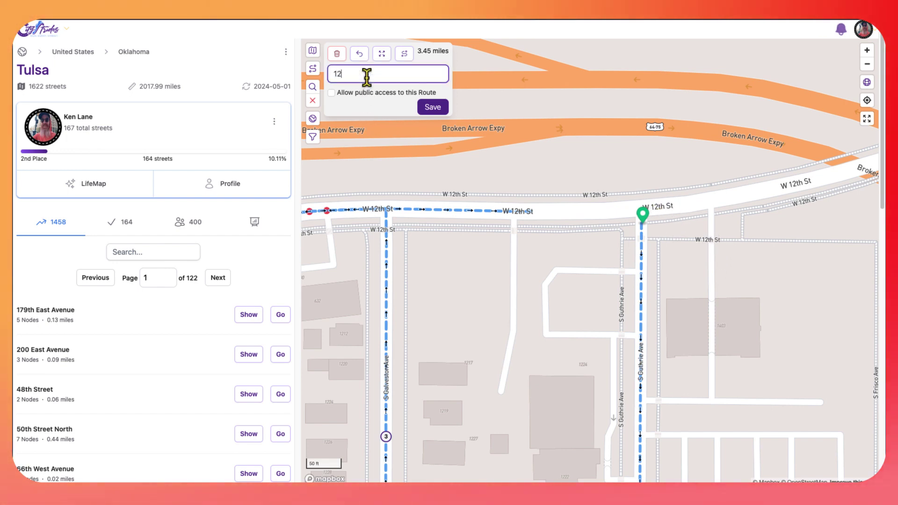
text(th & Guthrie - 3.45 miles)
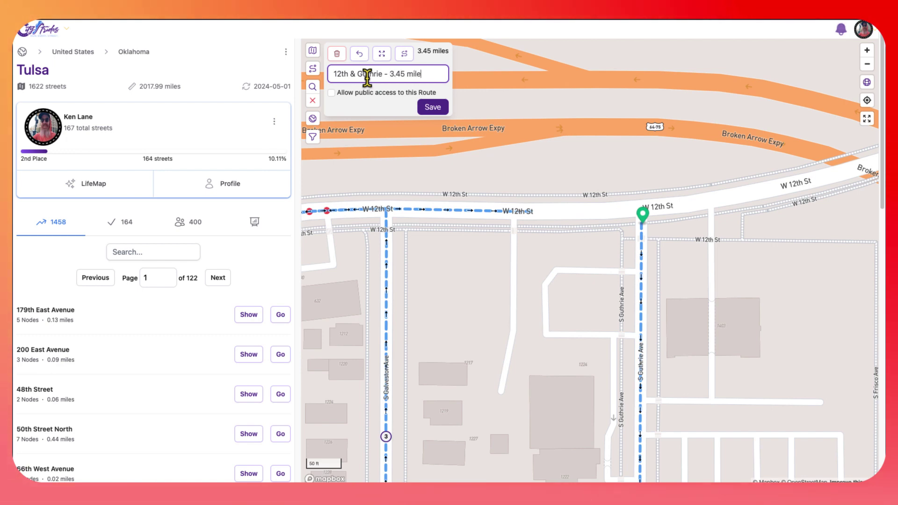
Save the "12th & Guthrie - 3.45 miles" route without allowing public access
click(444, 113)
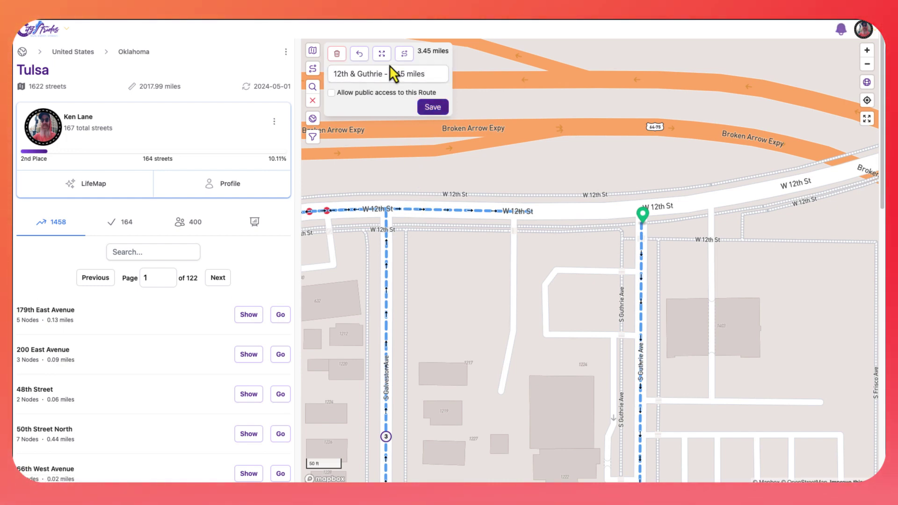
click(433, 110)
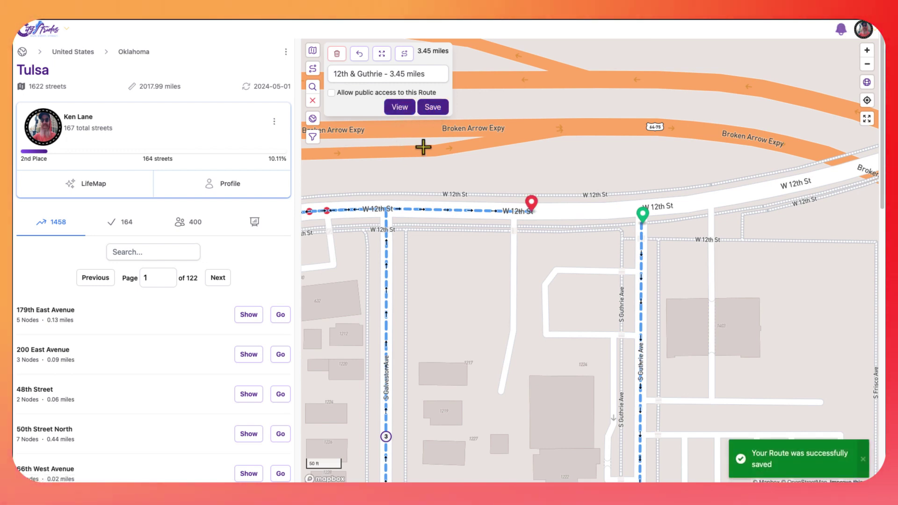
Open the saved route's page and read through its turn-by-turn directions from first to last
click(408, 115)
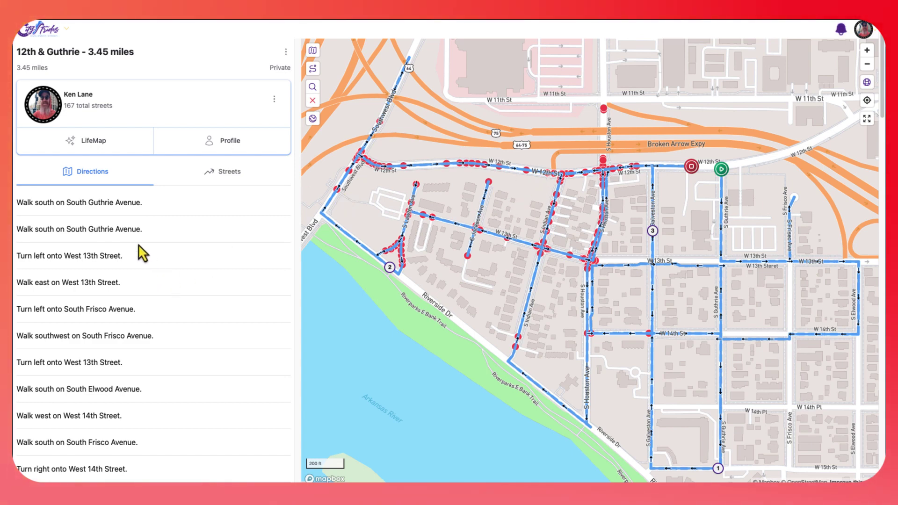
scroll(138, 245, down, 6)
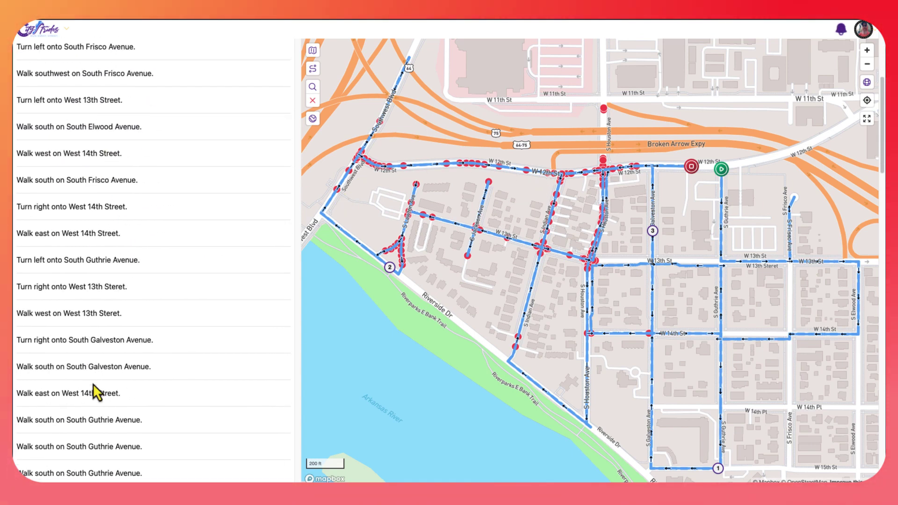
scroll(92, 384, down, 20)
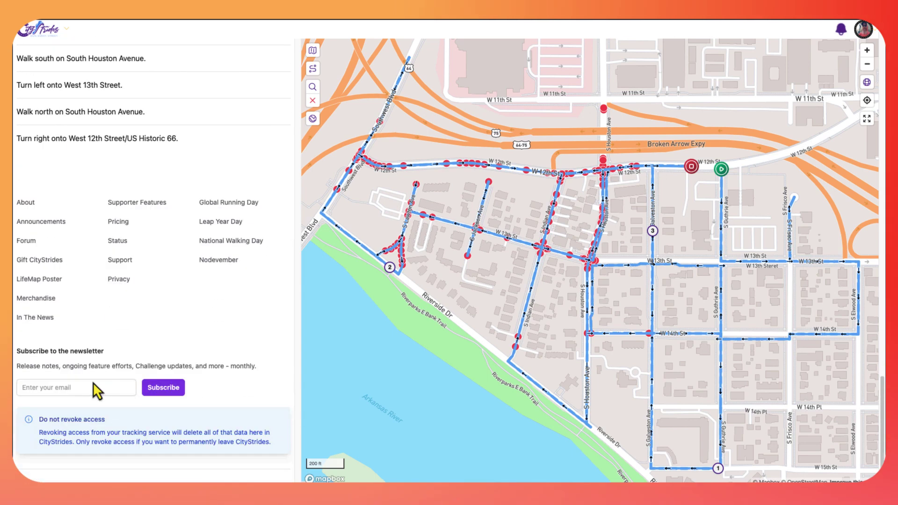
scroll(93, 382, up, 20)
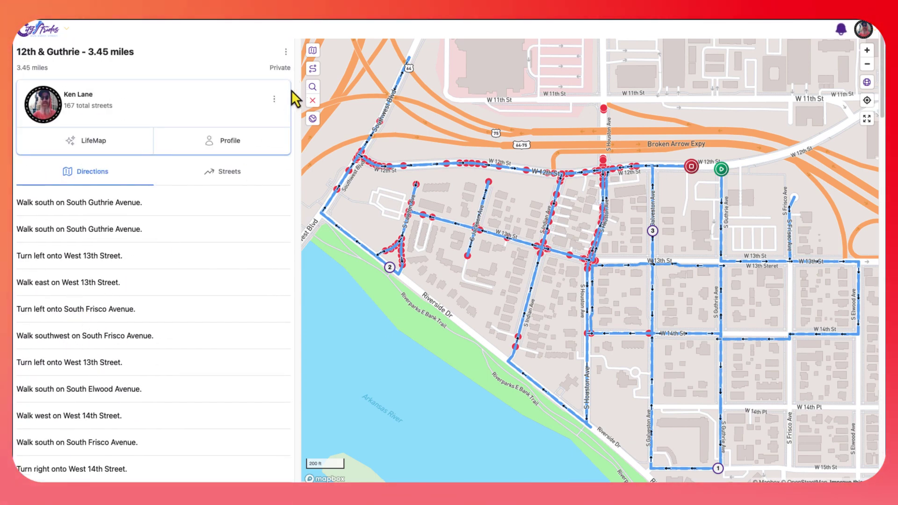
Go to the account's list of saved routes and reopen "12th & Guthrie - 3.45 miles" from it
click(873, 40)
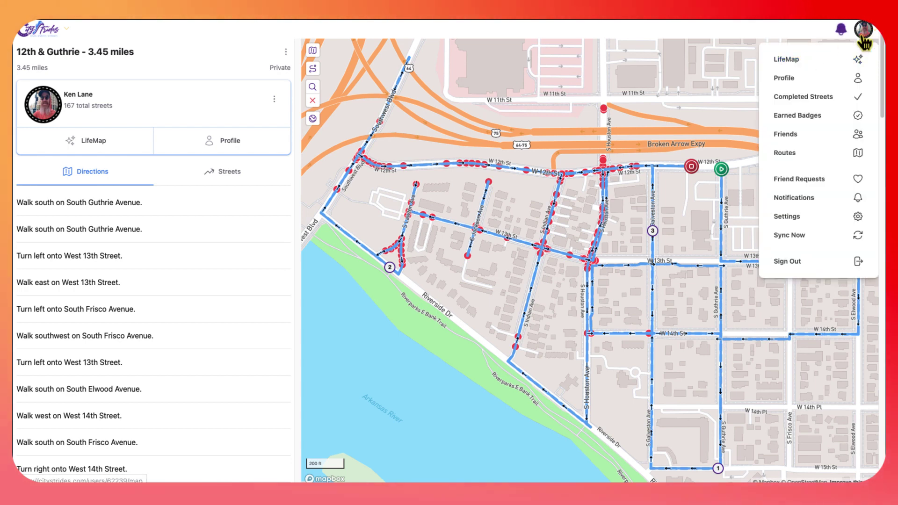
click(788, 159)
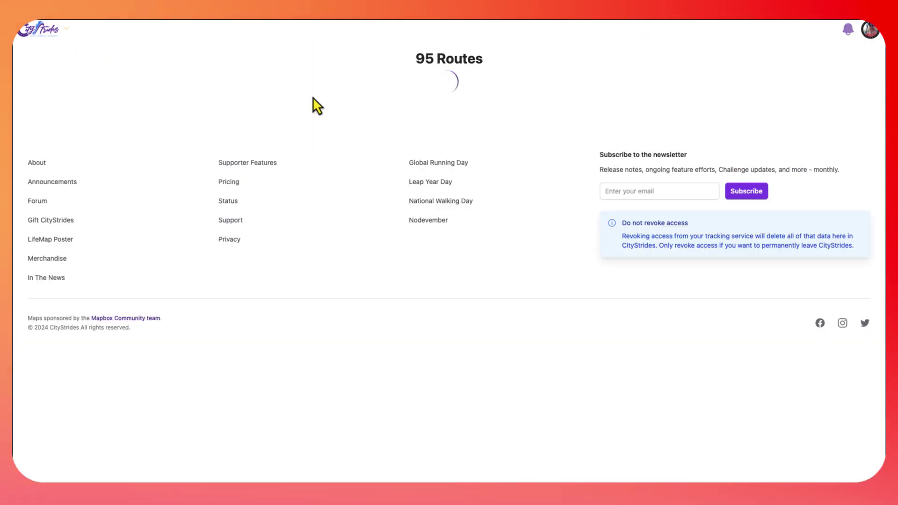
click(226, 149)
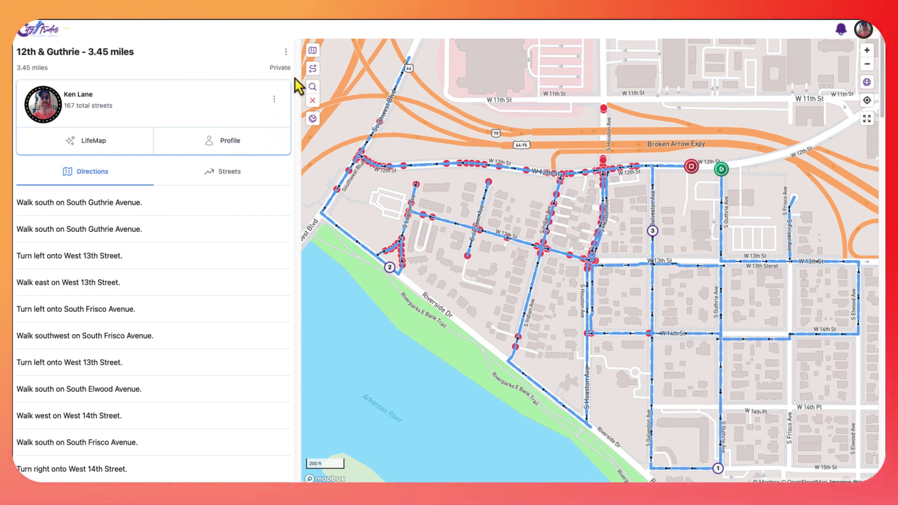
Check the route's GPX download option and the list of streets it covers, and return to its directions
click(286, 52)
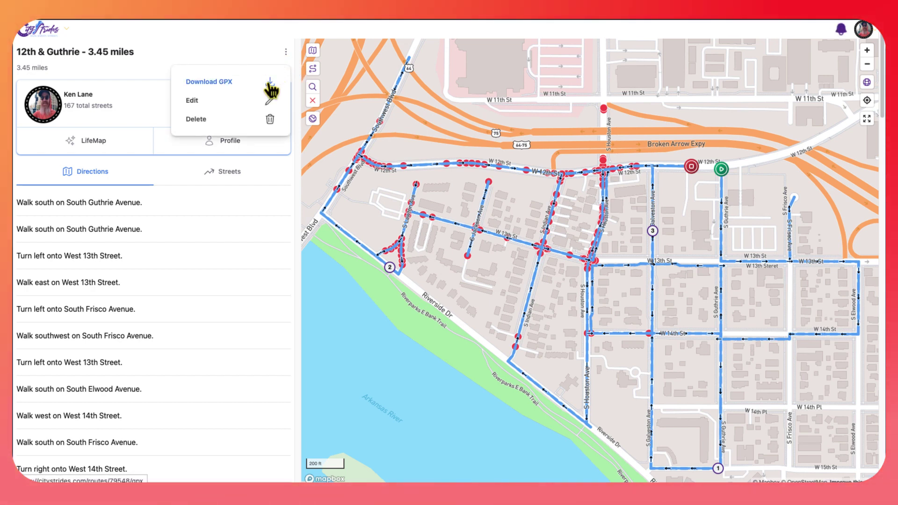
click(155, 71)
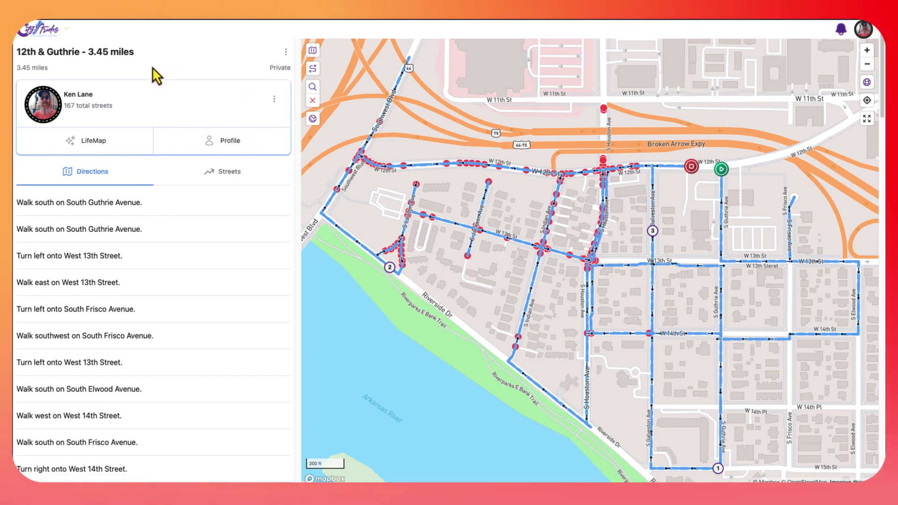
click(223, 178)
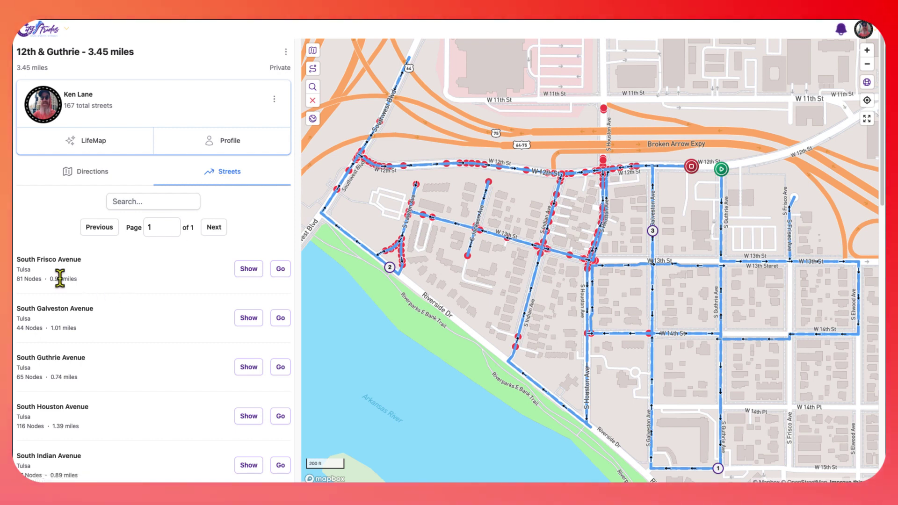
click(105, 173)
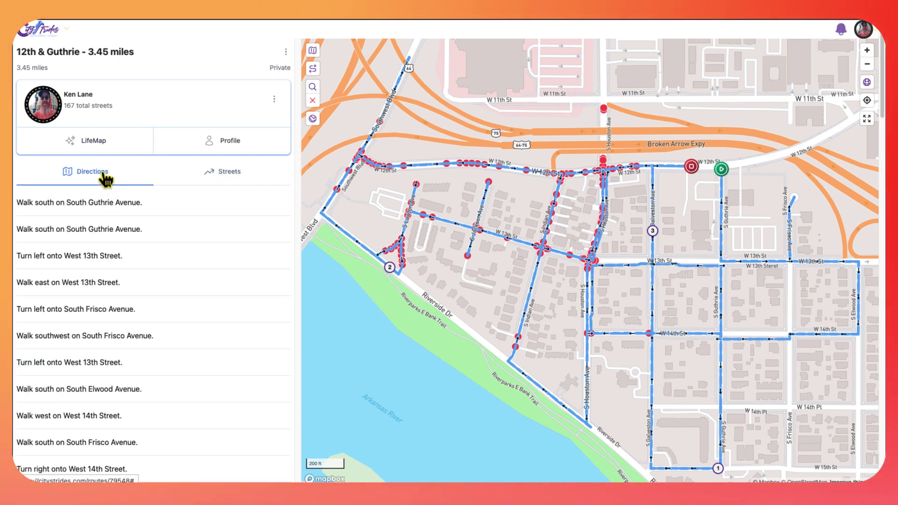
click(274, 101)
click(203, 97)
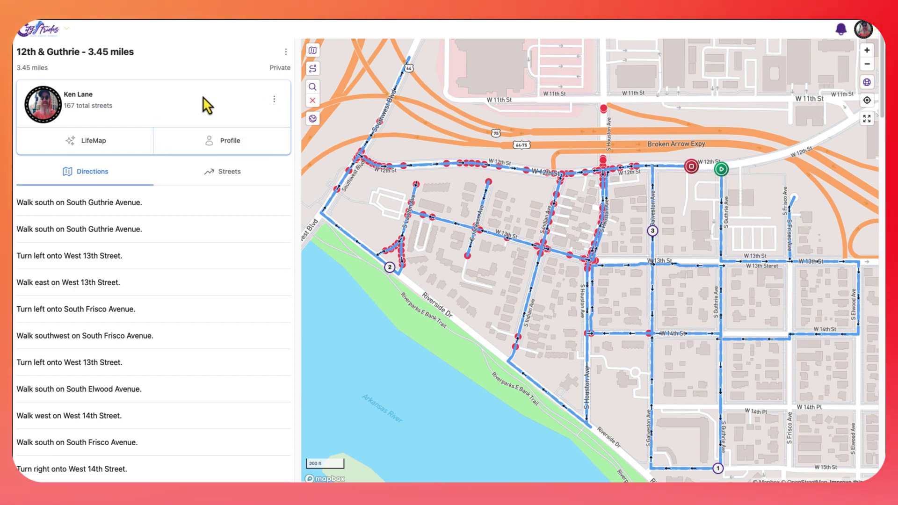